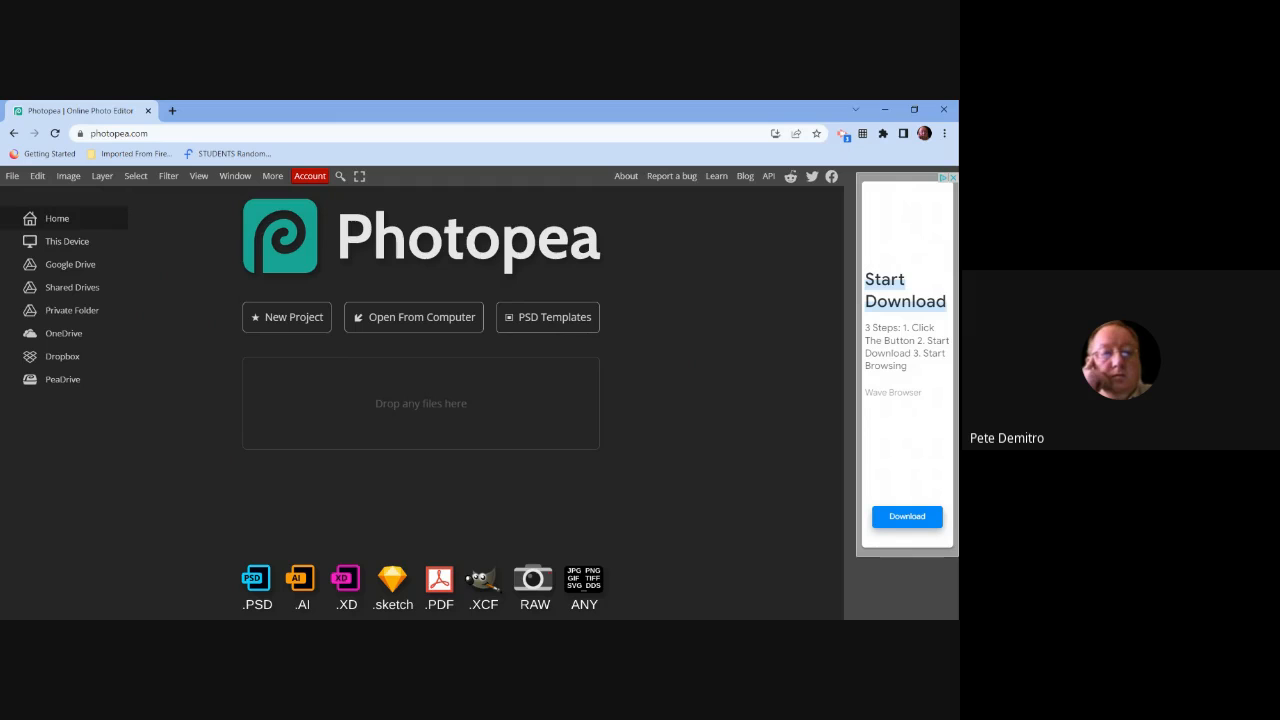
- Create a new project from the FB Page Cover preset (1640 × 664 px) with a custom white background
left_click(12, 177)
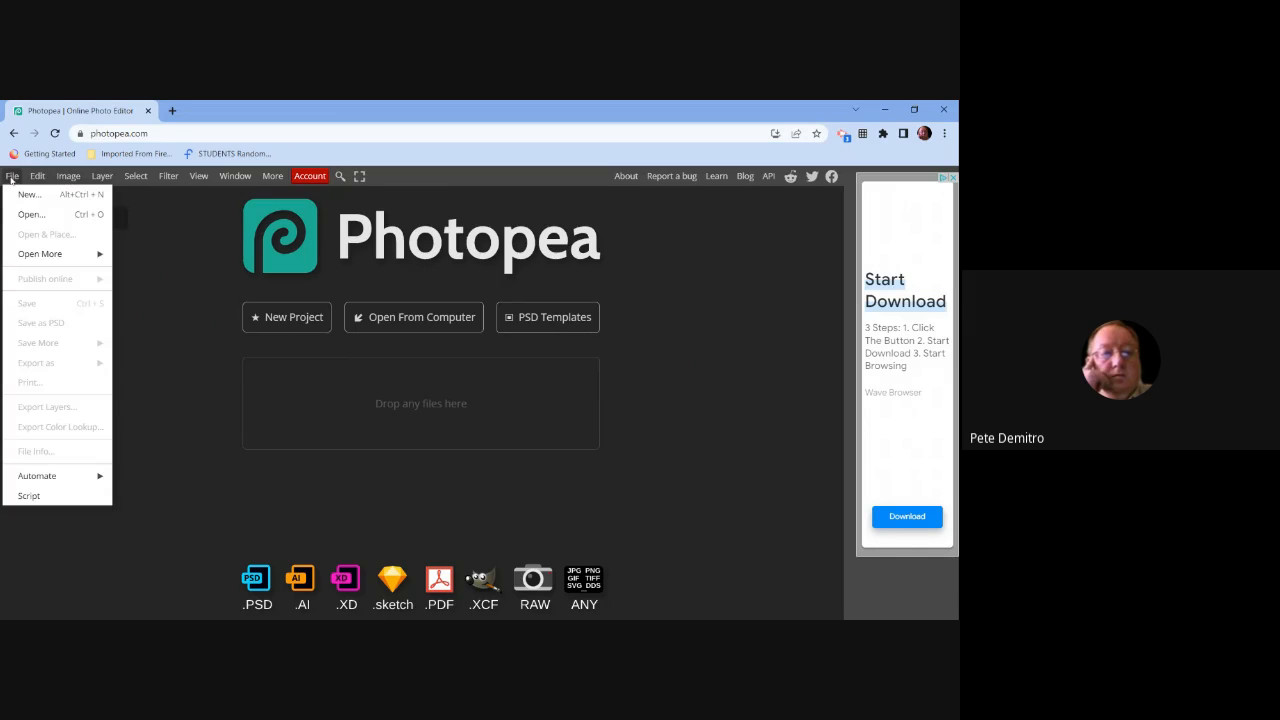
left_click(24, 196)
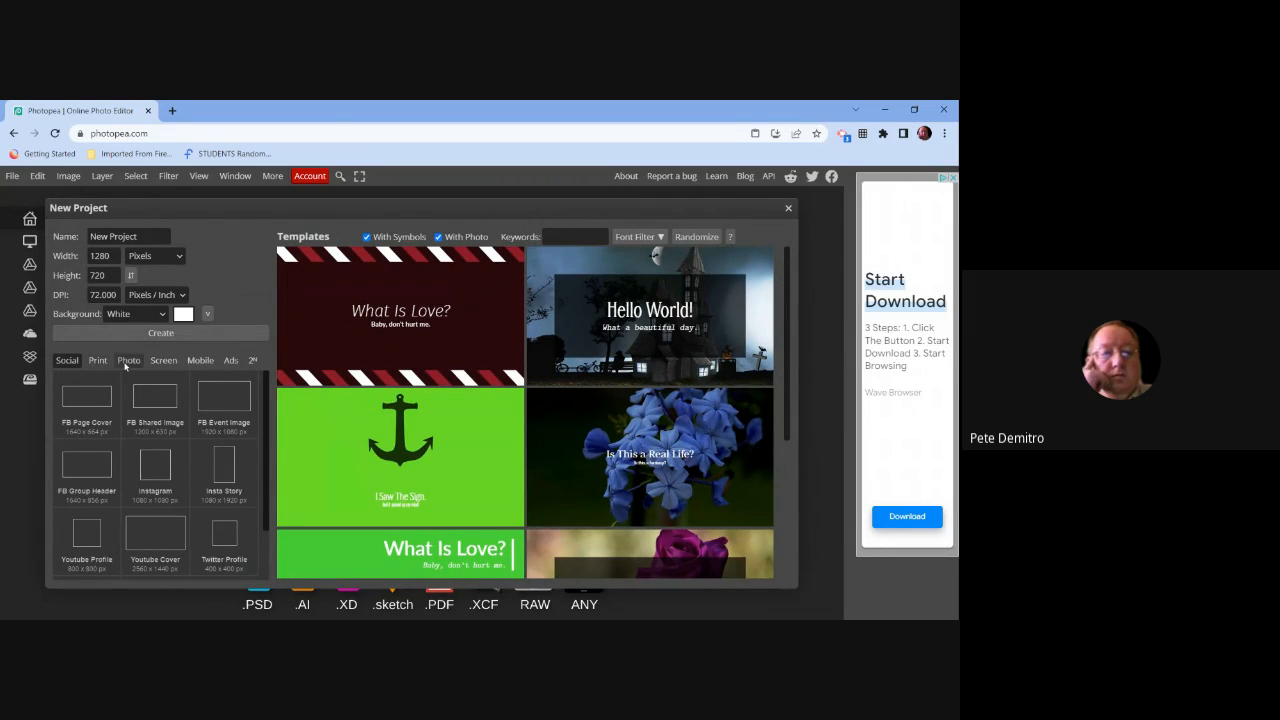
left_click(85, 402)
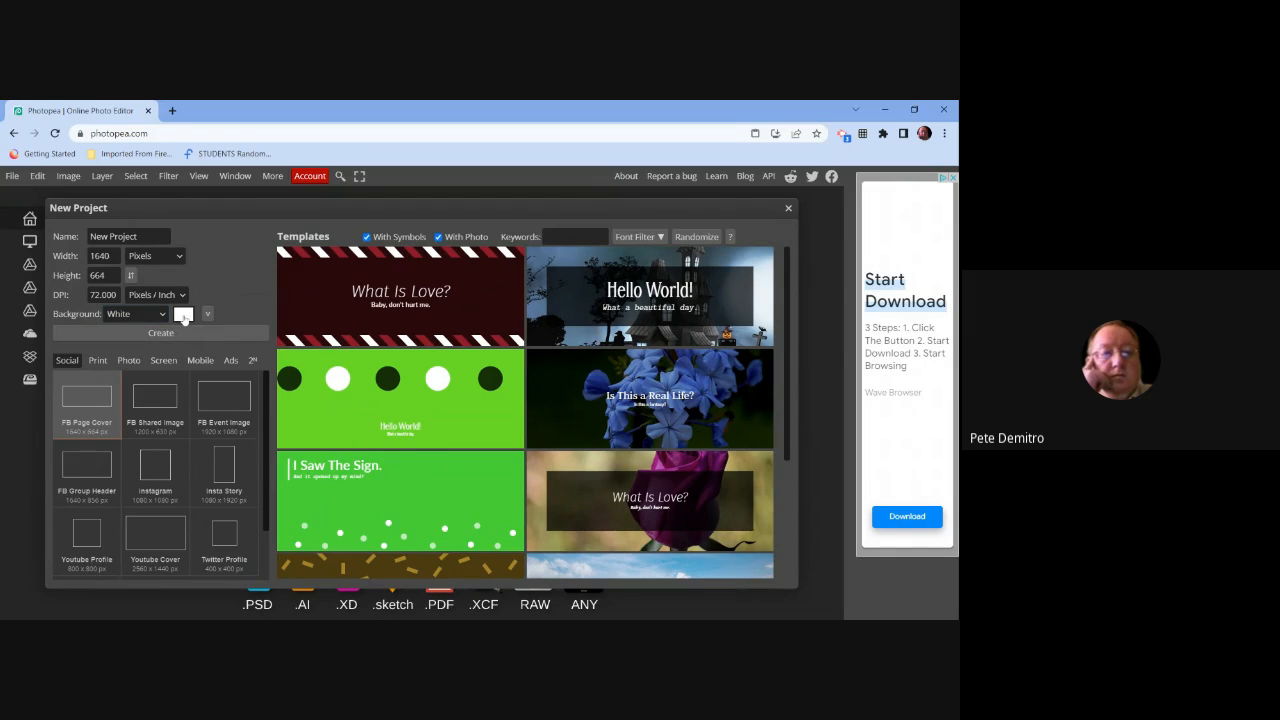
left_click(181, 317)
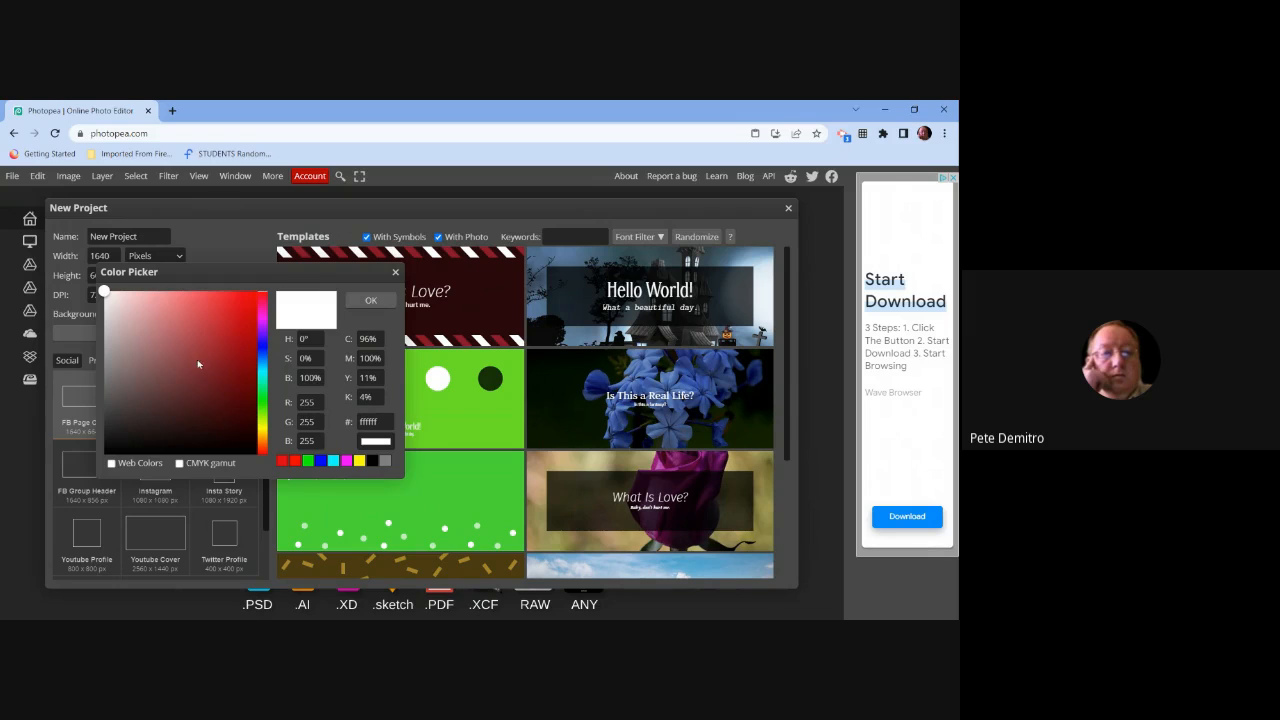
left_click(366, 300)
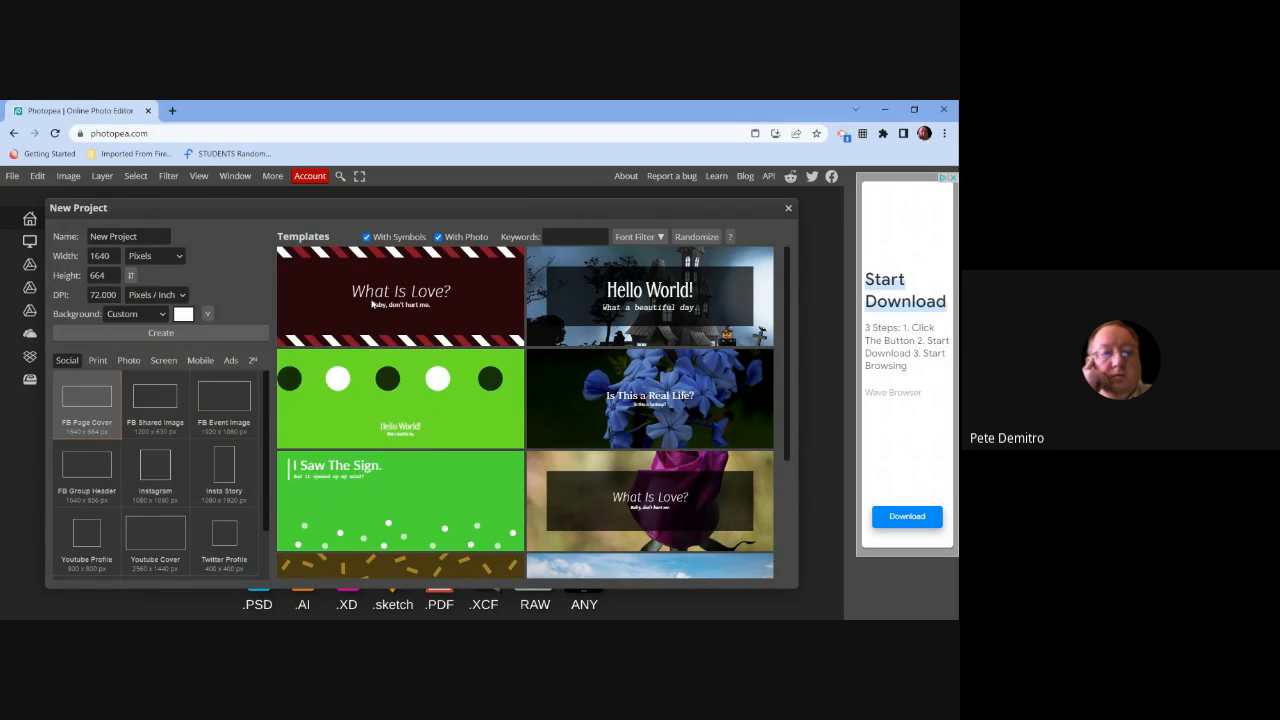
left_click(151, 333)
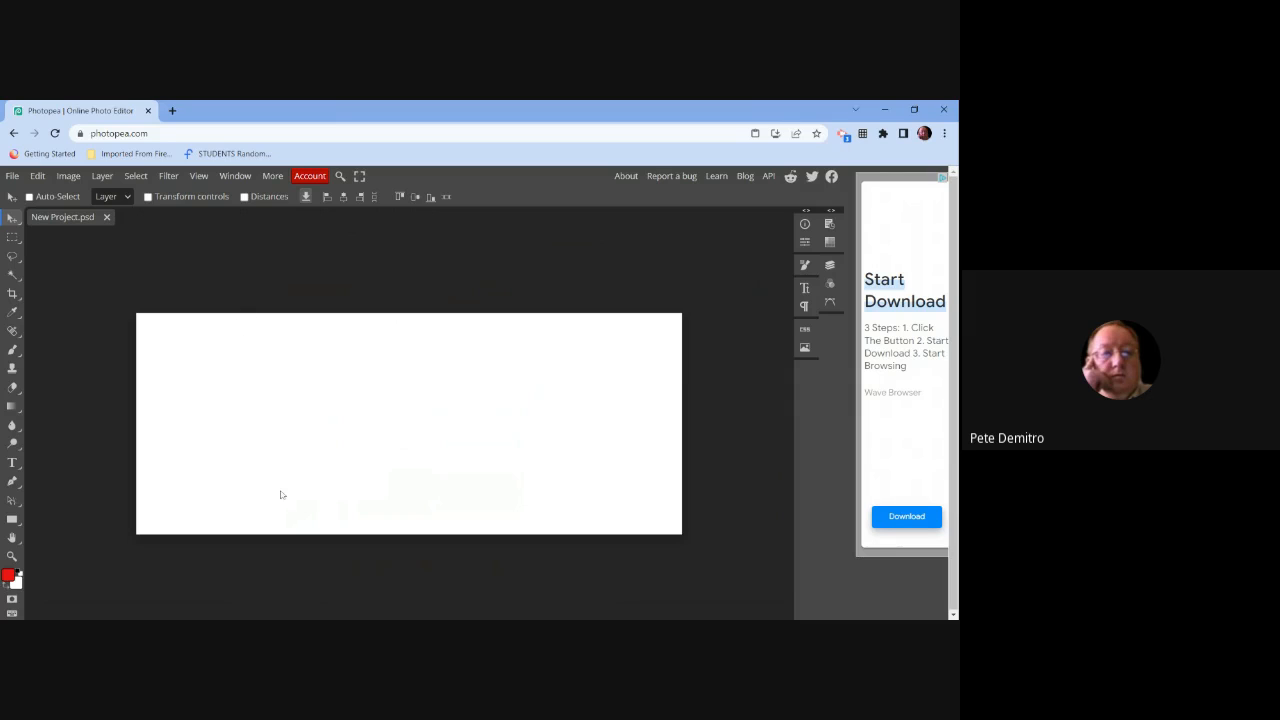
- Resize the image proportionally to a width of 900 pixels
left_click(69, 177)
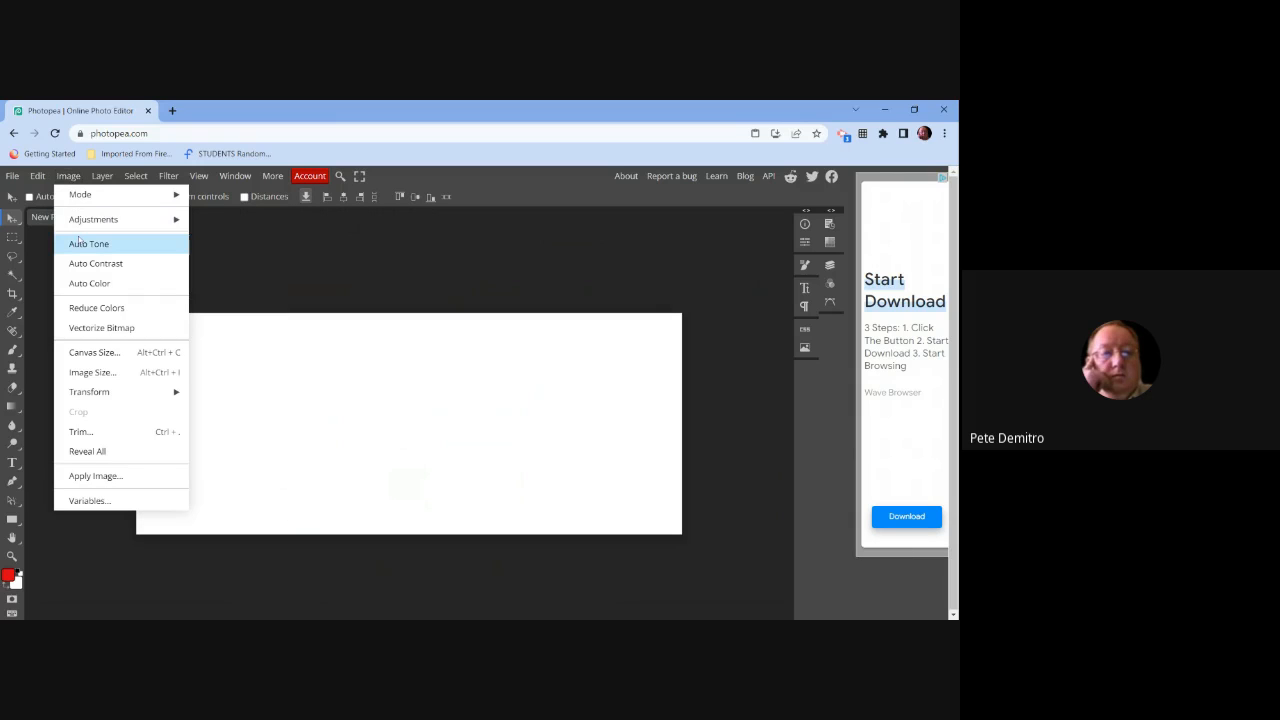
left_click(100, 372)
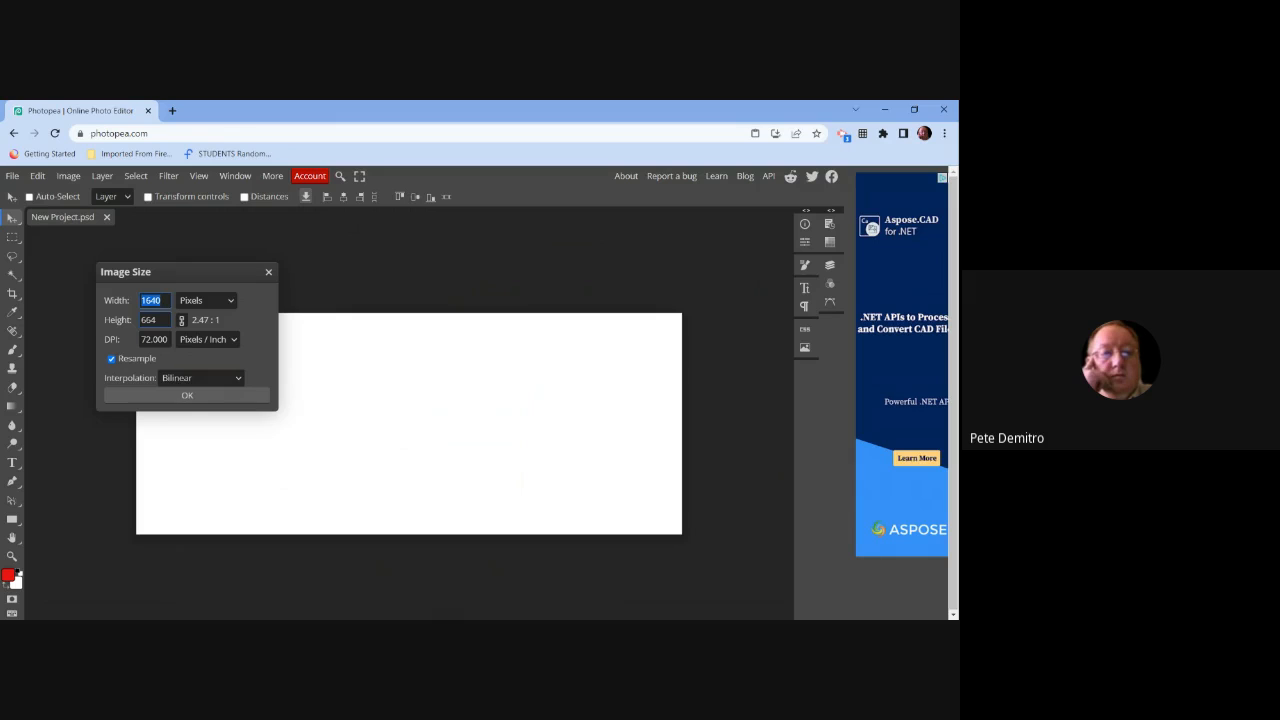
type("900")
key("Tab")
key("Tab")
left_click(190, 396)
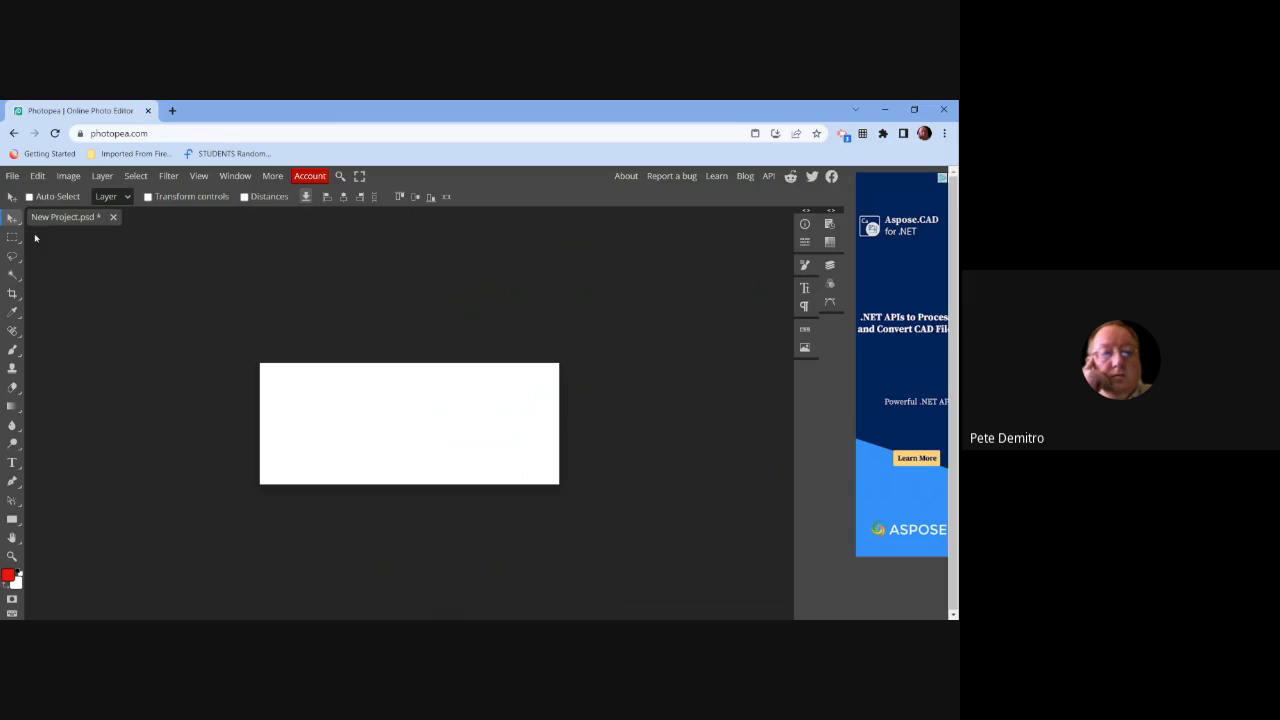
left_click(36, 176)
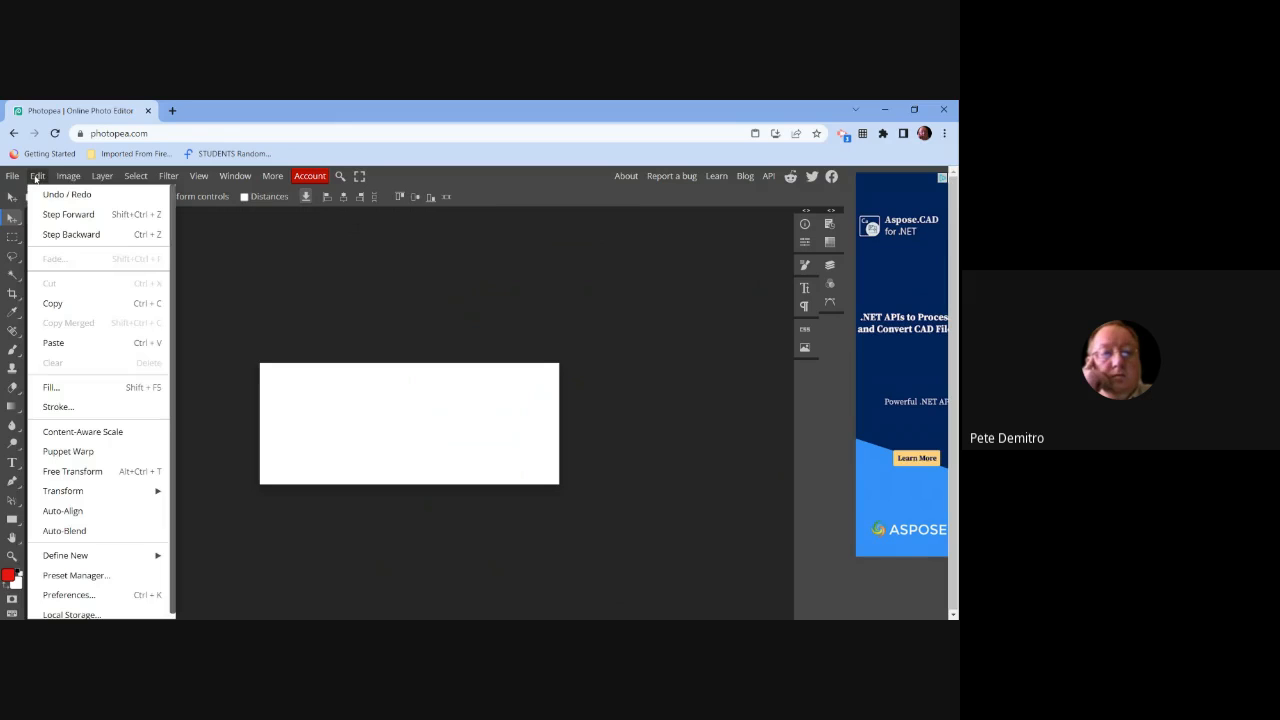
mouse_move(80, 493)
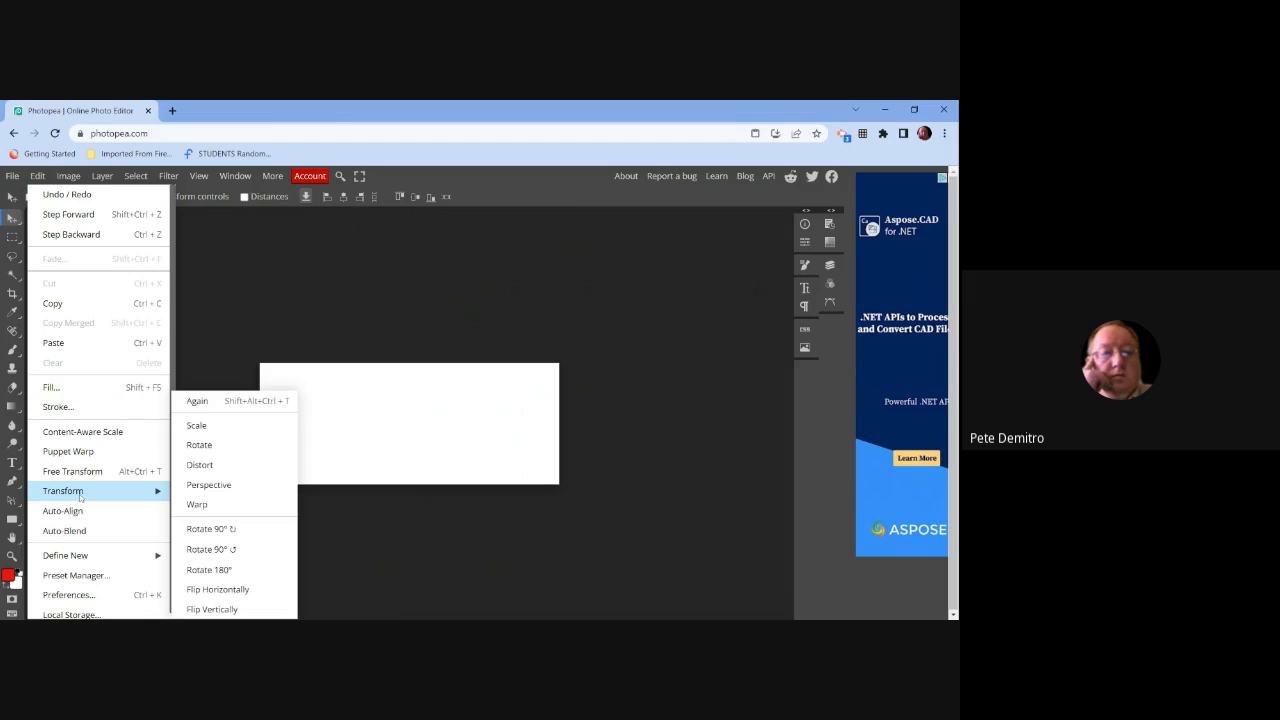
left_click(197, 425)
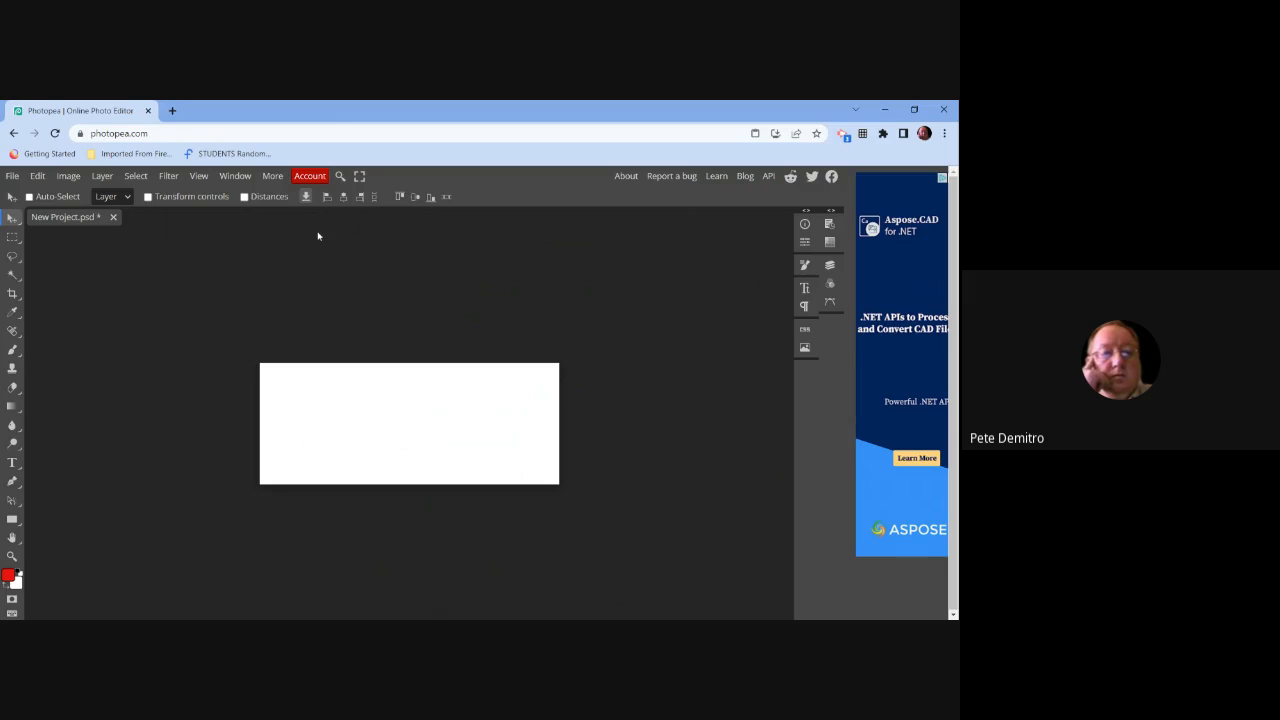
- Display the Layers panel
left_click(200, 176)
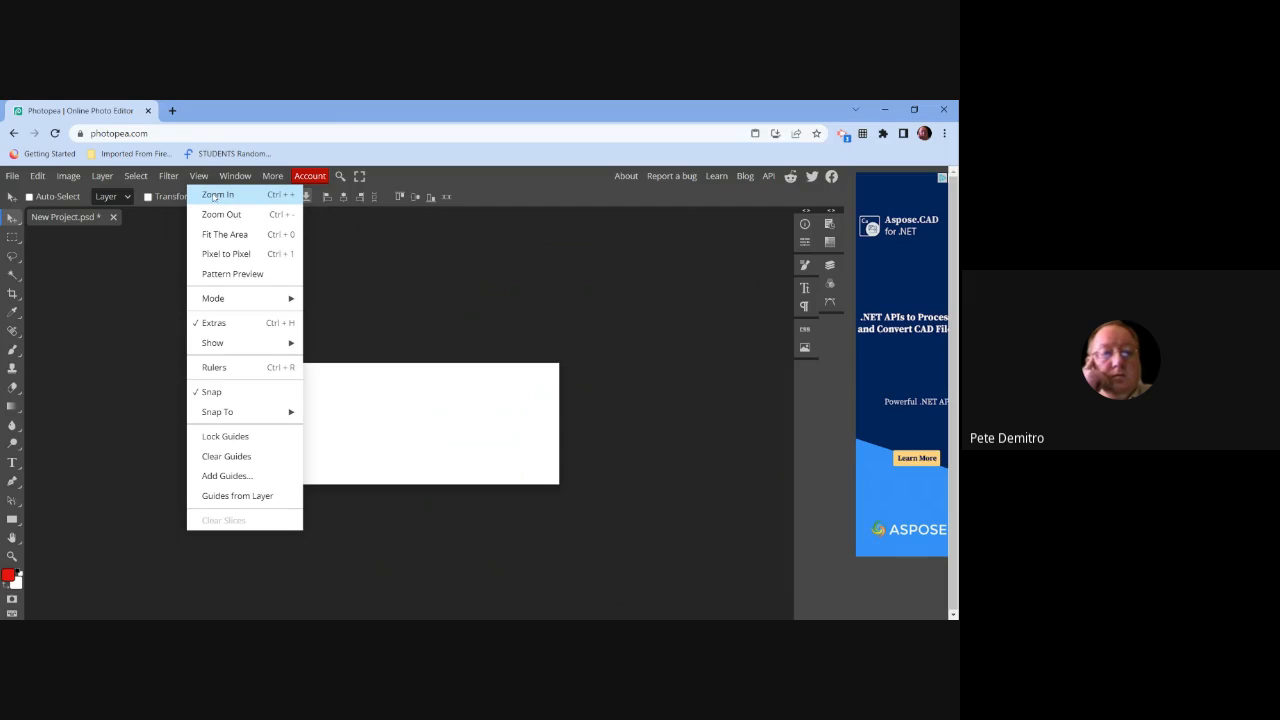
mouse_move(247, 178)
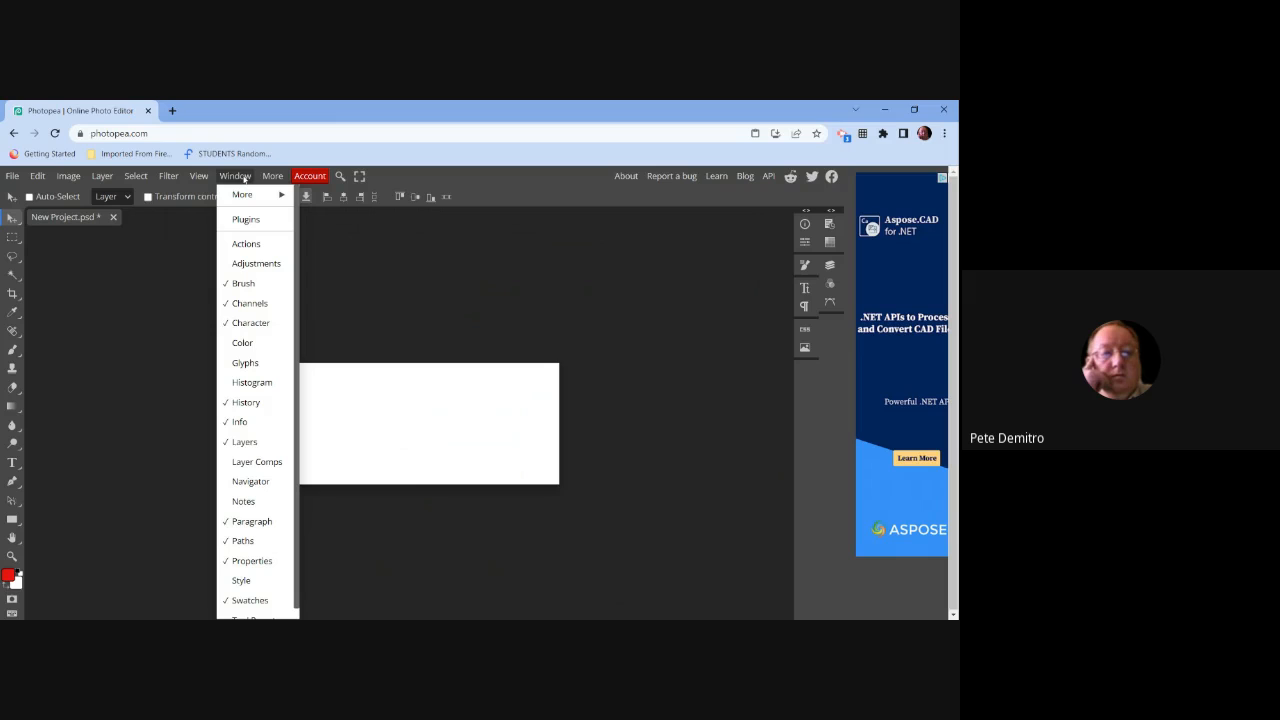
left_click(243, 446)
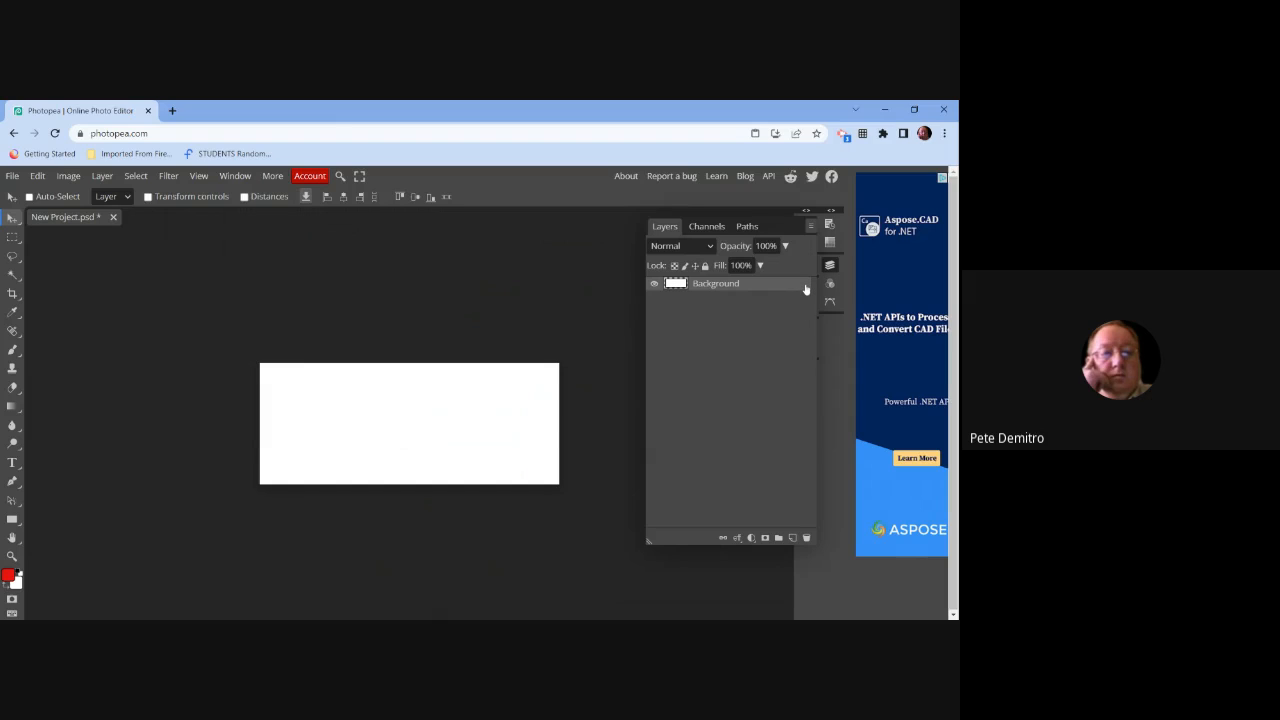
left_click(237, 178)
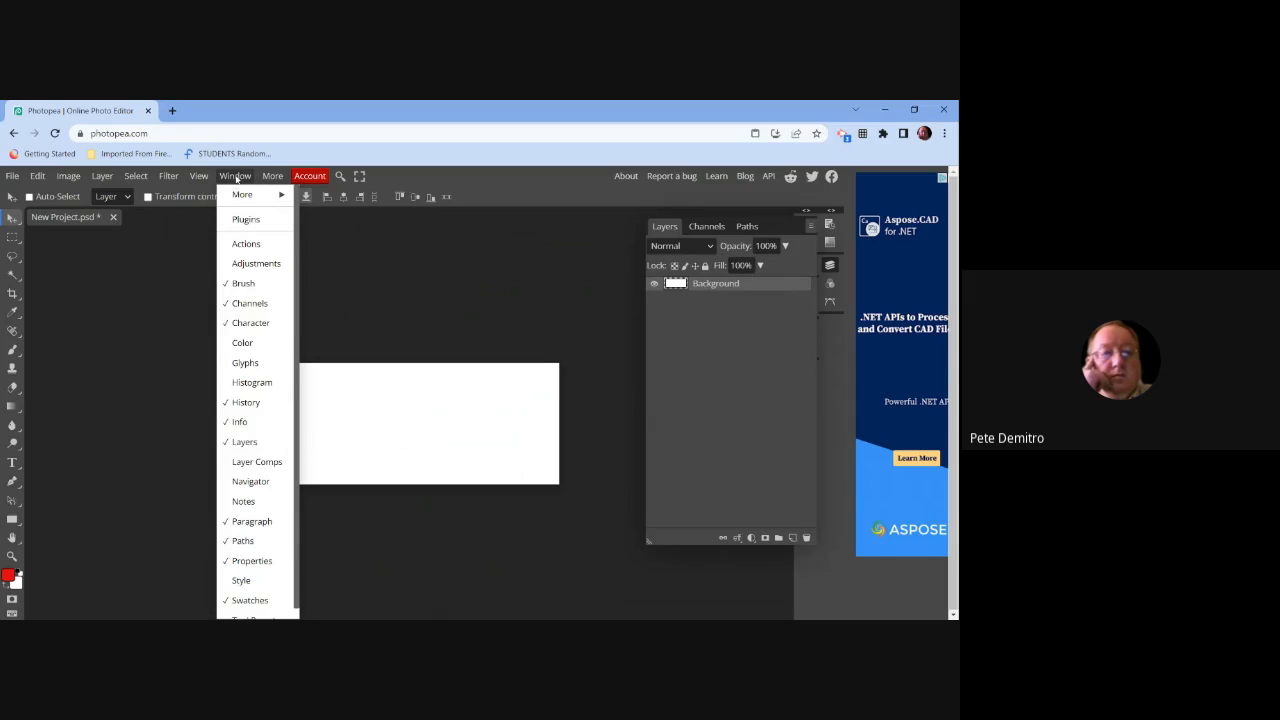
left_click(275, 447)
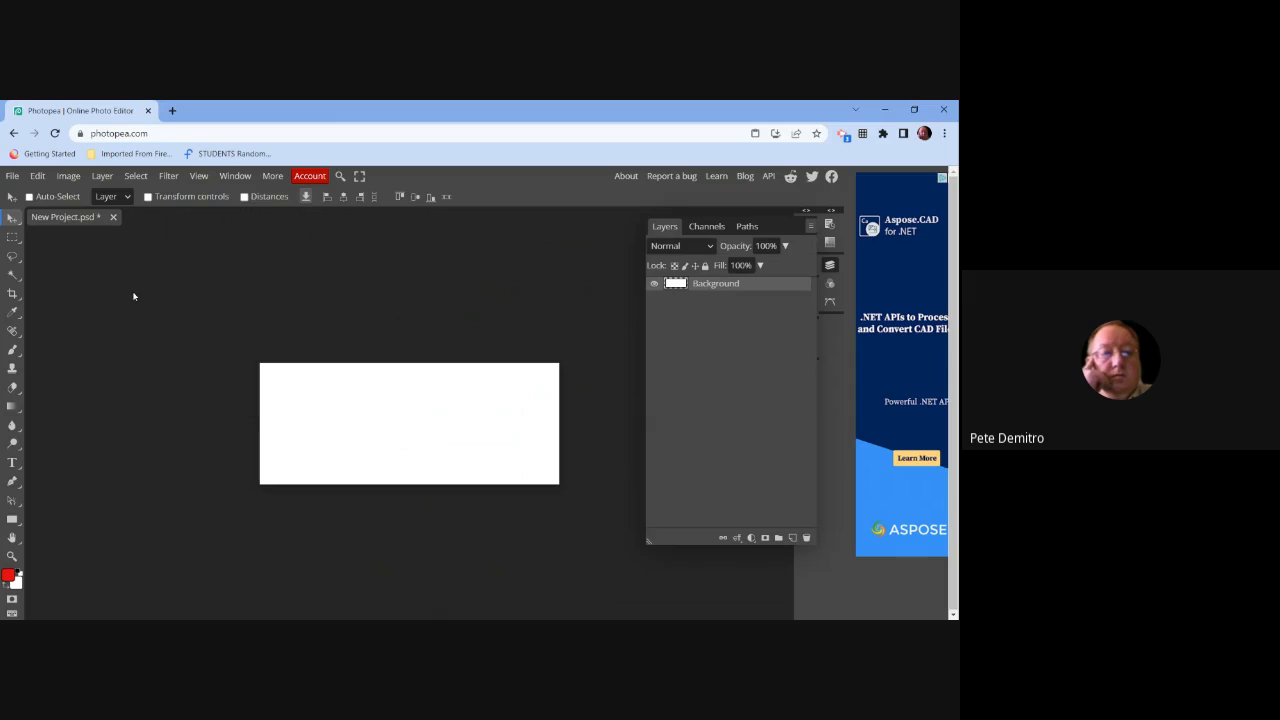
- Try to scale only the Background layer's height to about 73% by lowering its upper edge, and cancel the transform
left_click(37, 177)
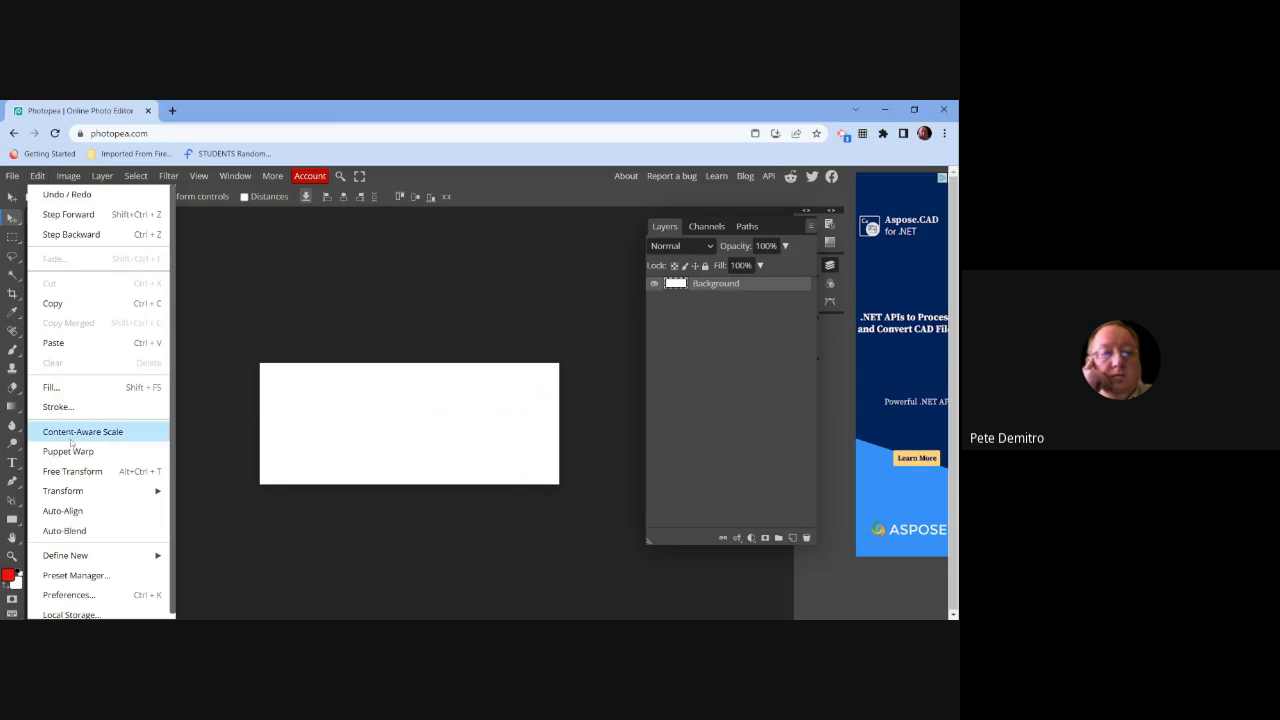
mouse_move(80, 490)
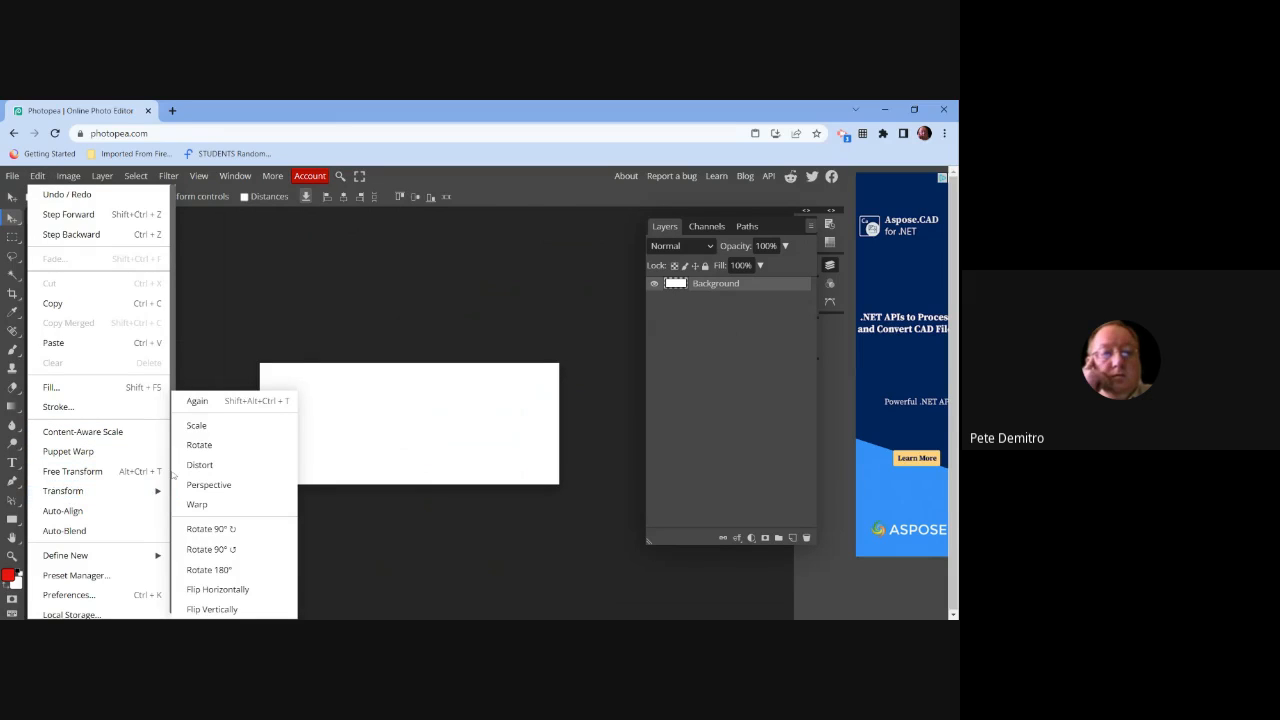
left_click(194, 428)
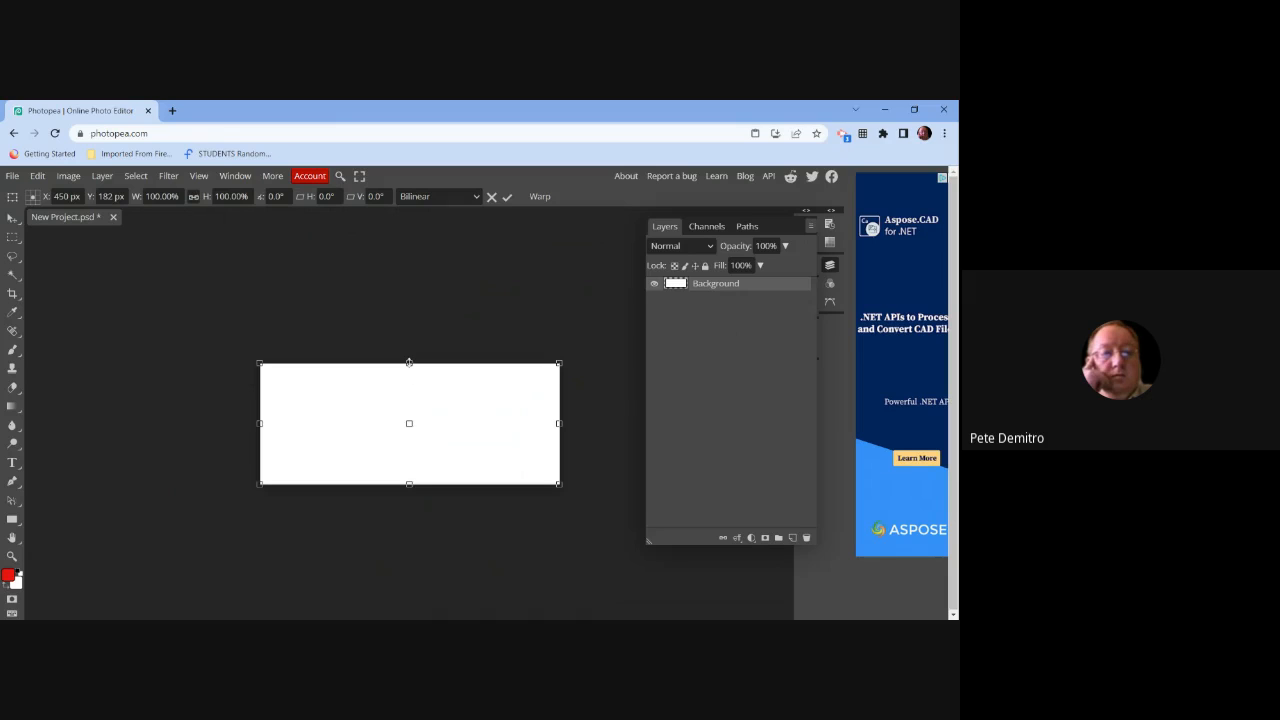
left_click_drag(409, 364, 407, 364)
left_click_drag(409, 363, 409, 396)
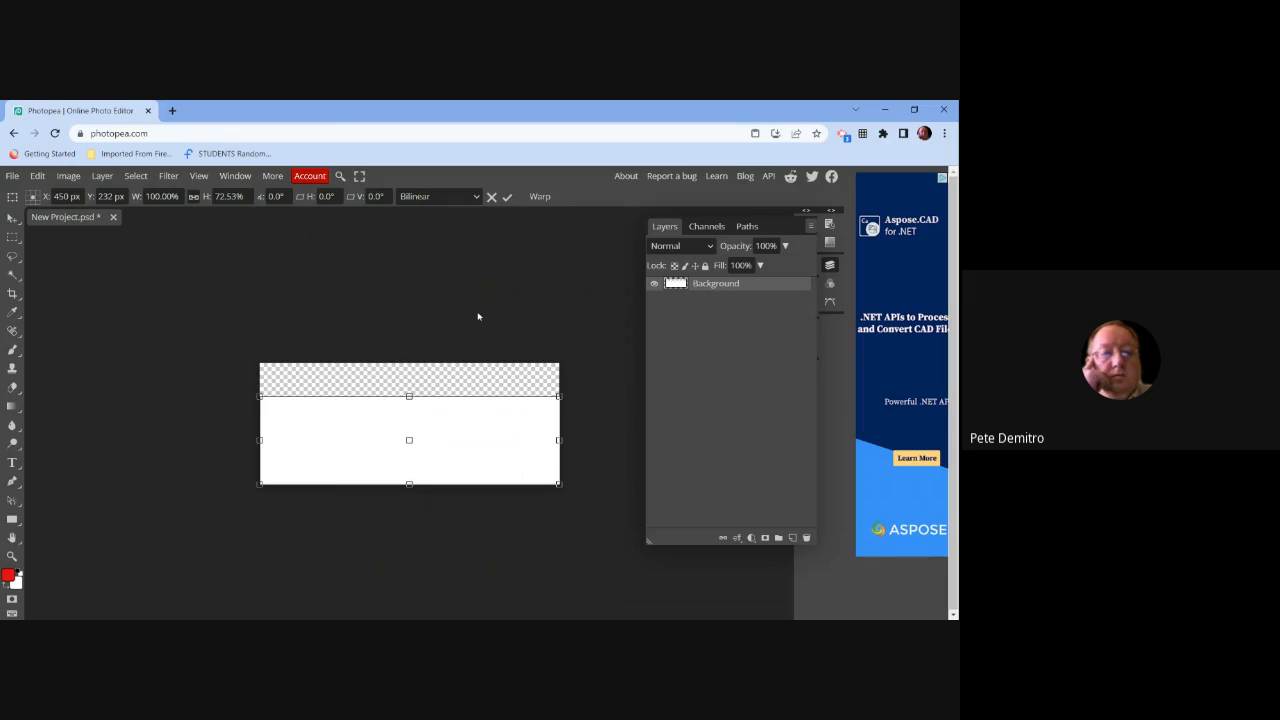
key("Escape")
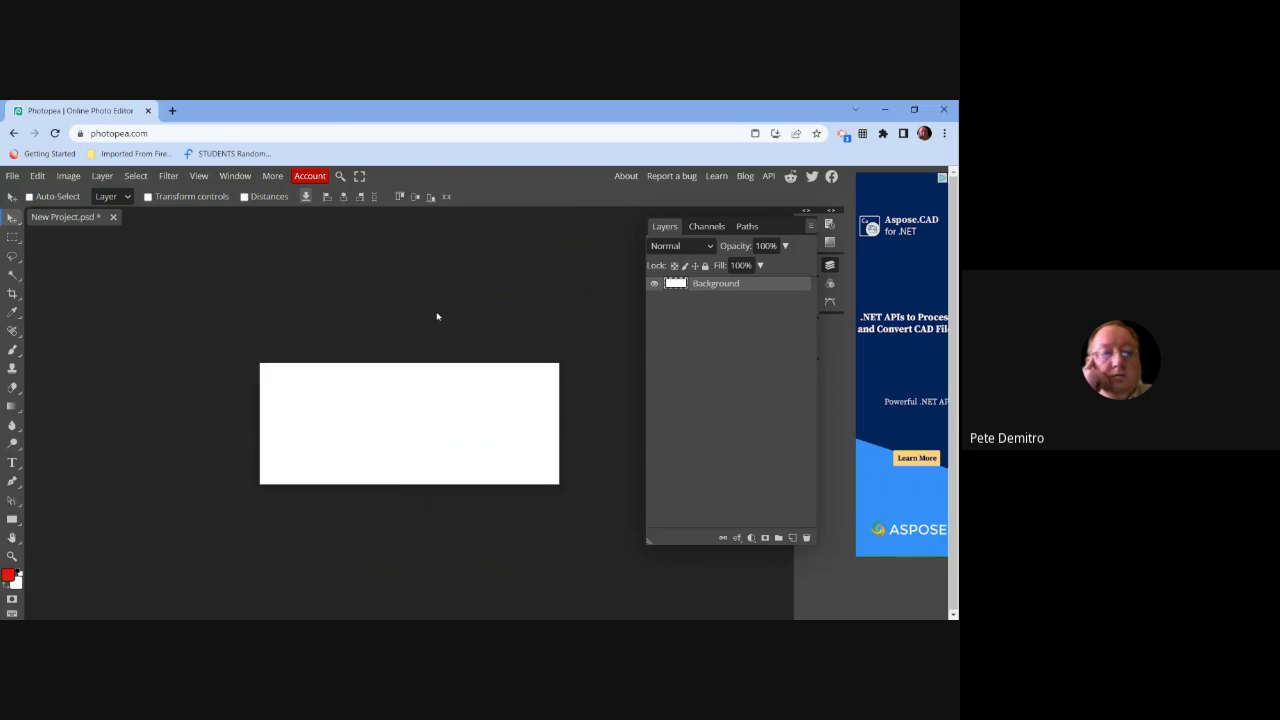
- Try to scale the Background layer proportionally to about 72% from its upper edge, and cancel the transform
left_click(37, 176)
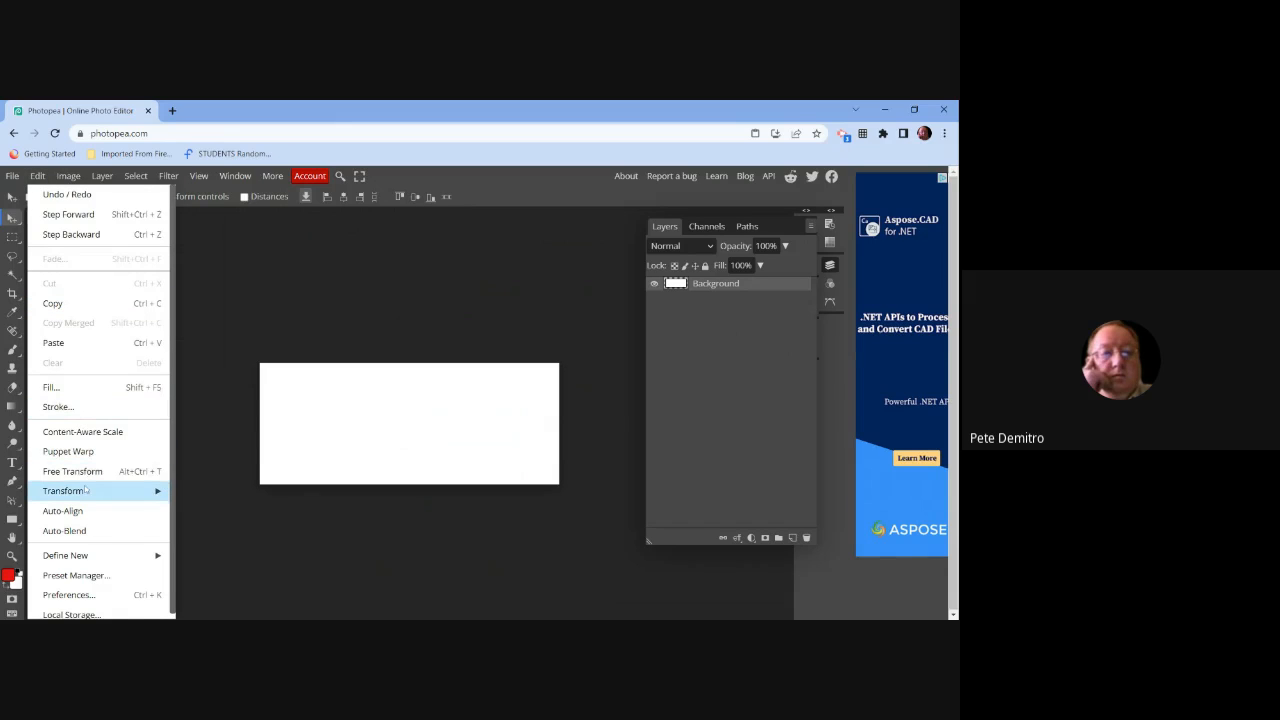
mouse_move(70, 490)
left_click(222, 430)
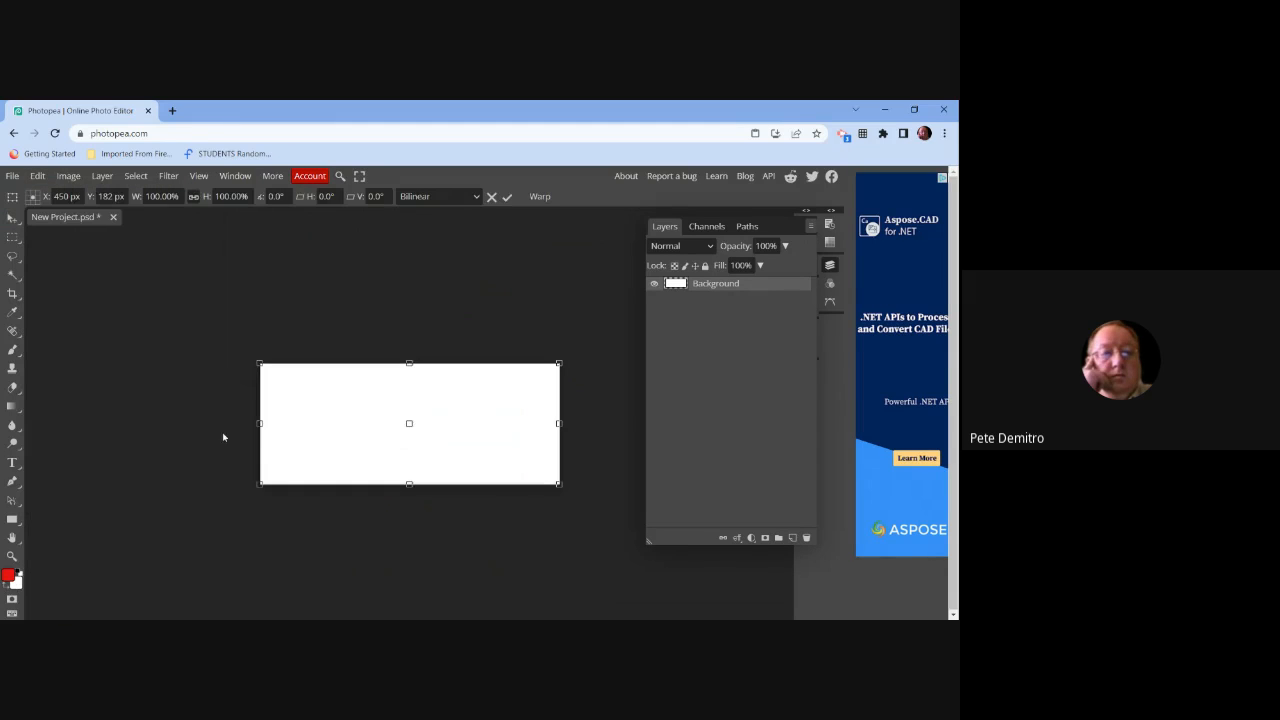
left_click_drag(409, 358, 406, 397)
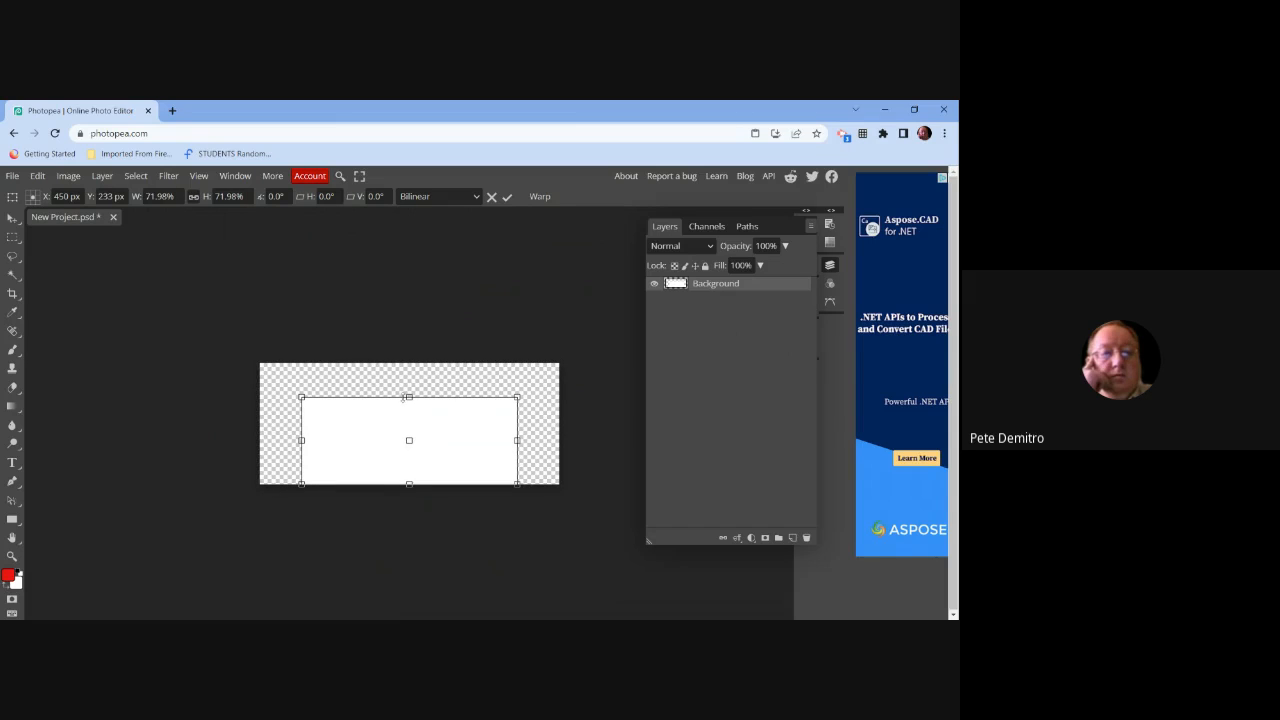
key("Escape")
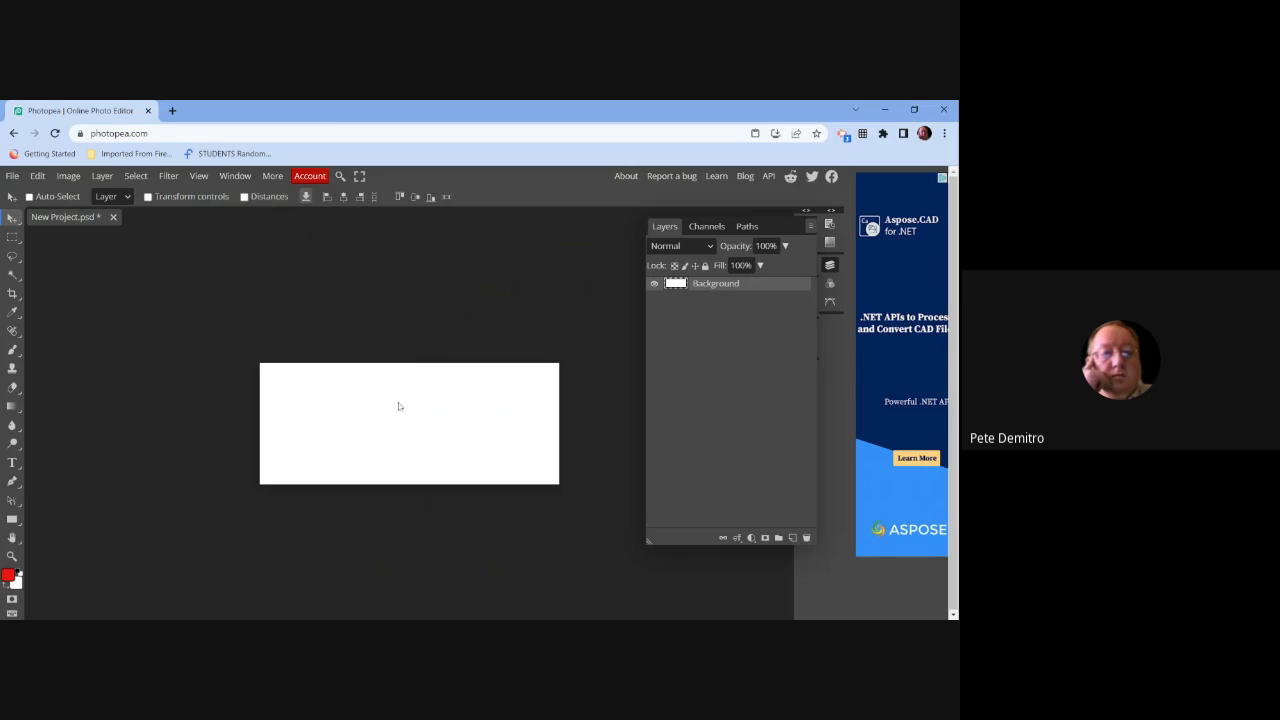
- Scale the Background layer's height to about 76% by lowering its upper edge, keep the full width and apply the transform
left_click(29, 196)
left_click(37, 176)
mouse_move(83, 491)
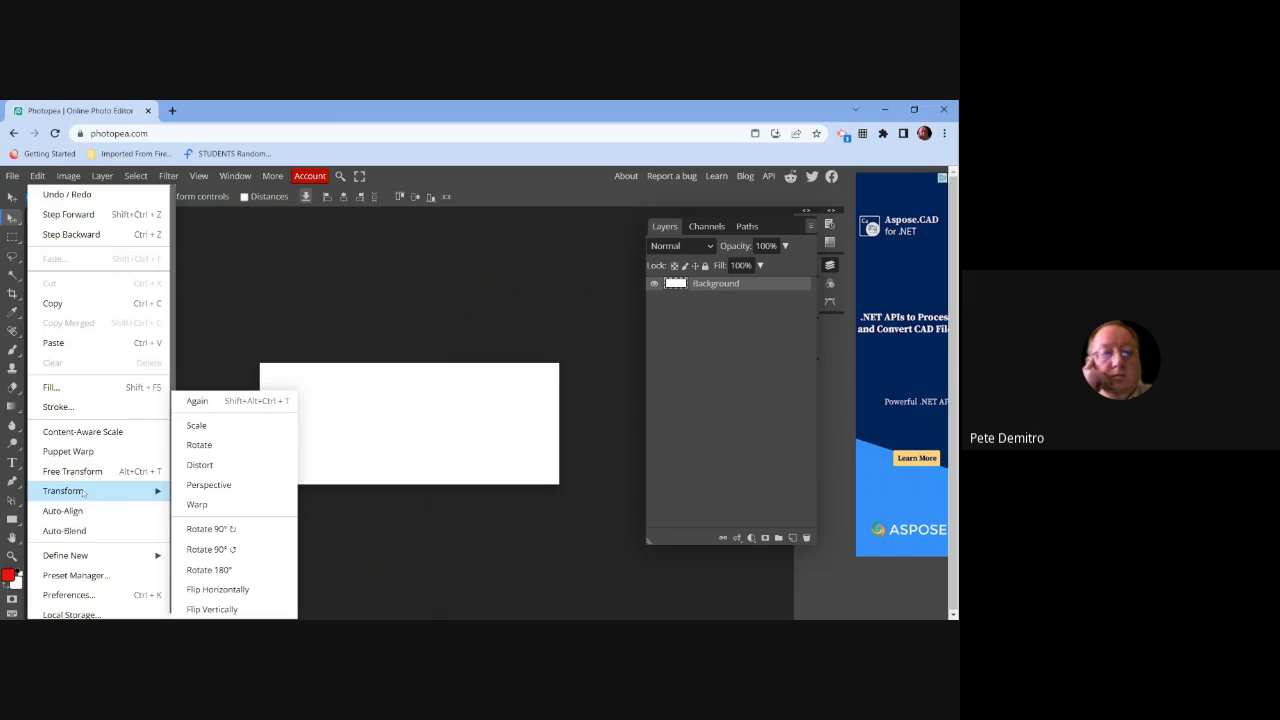
left_click(197, 425)
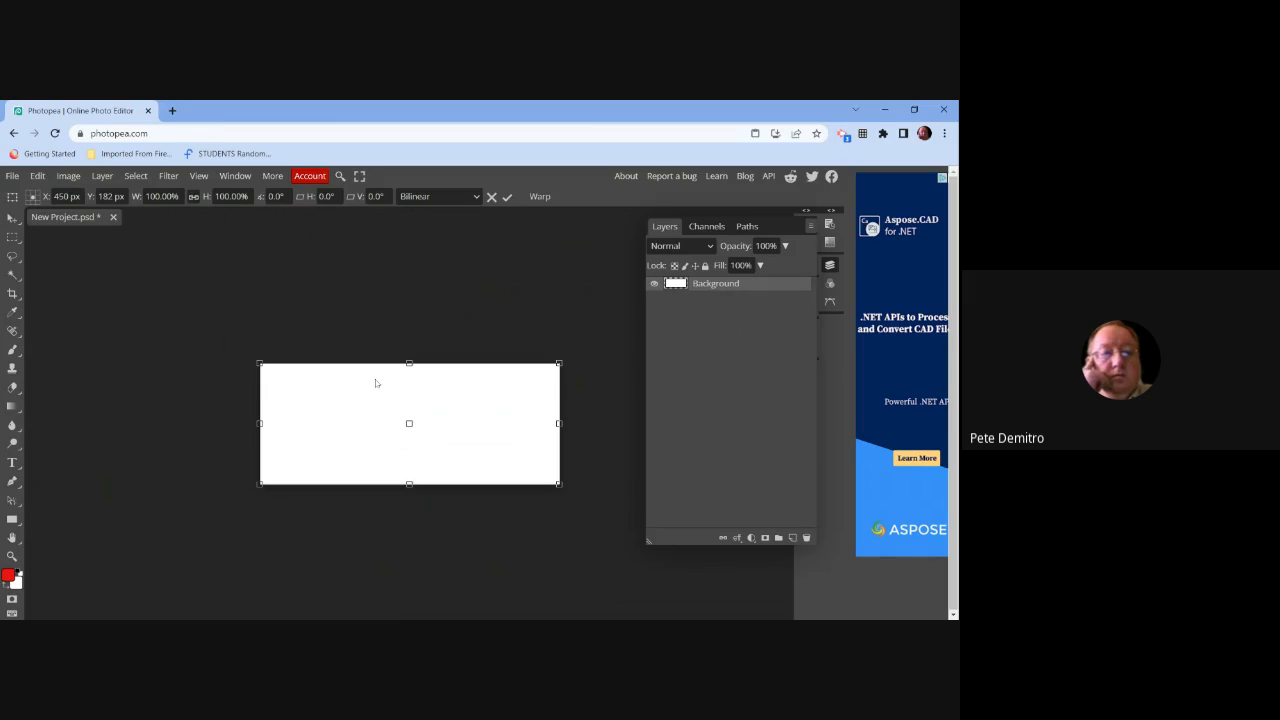
left_click_drag(409, 363, 403, 393)
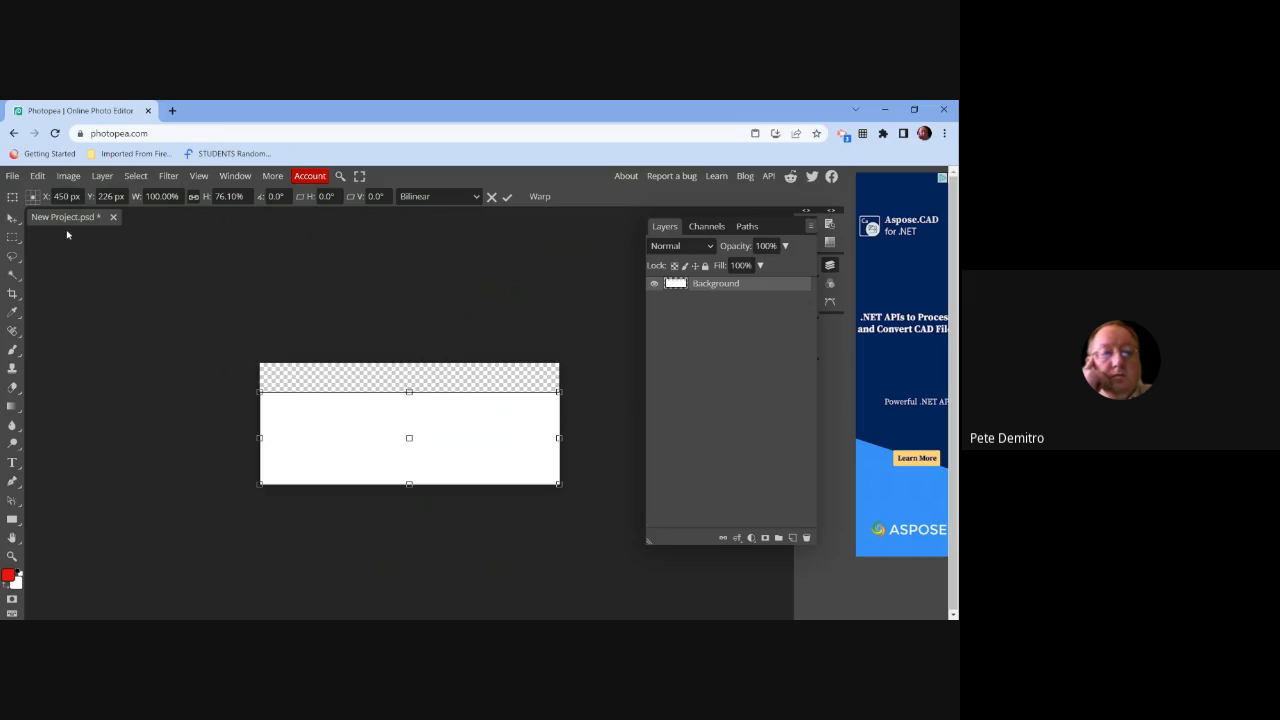
left_click(13, 219)
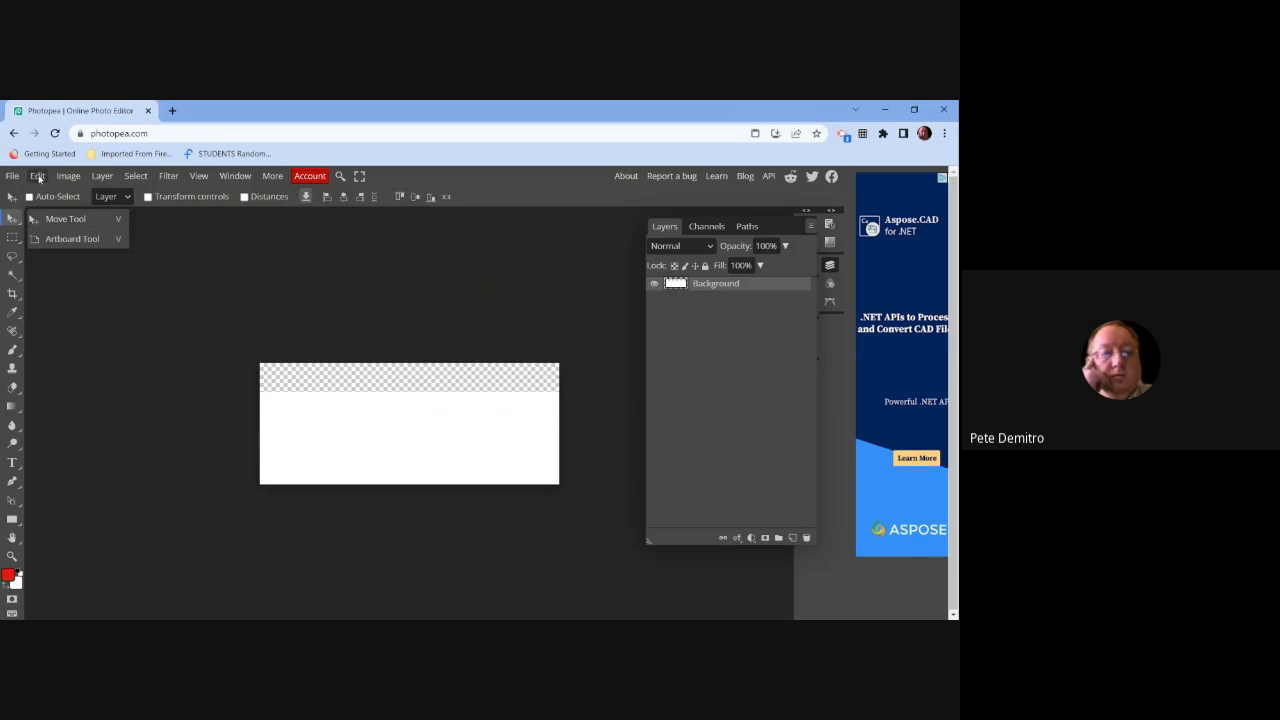
- Trim the image on all four sides based on the top left pixel color
left_click(38, 176)
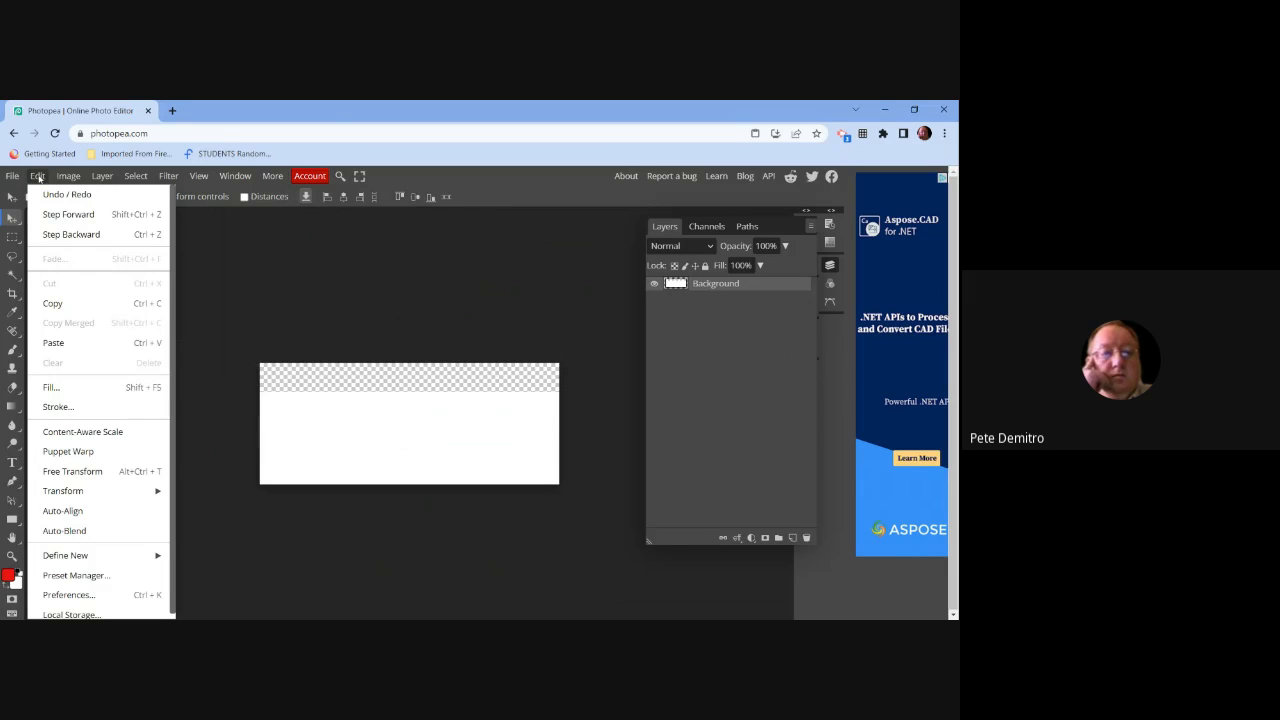
mouse_move(63, 180)
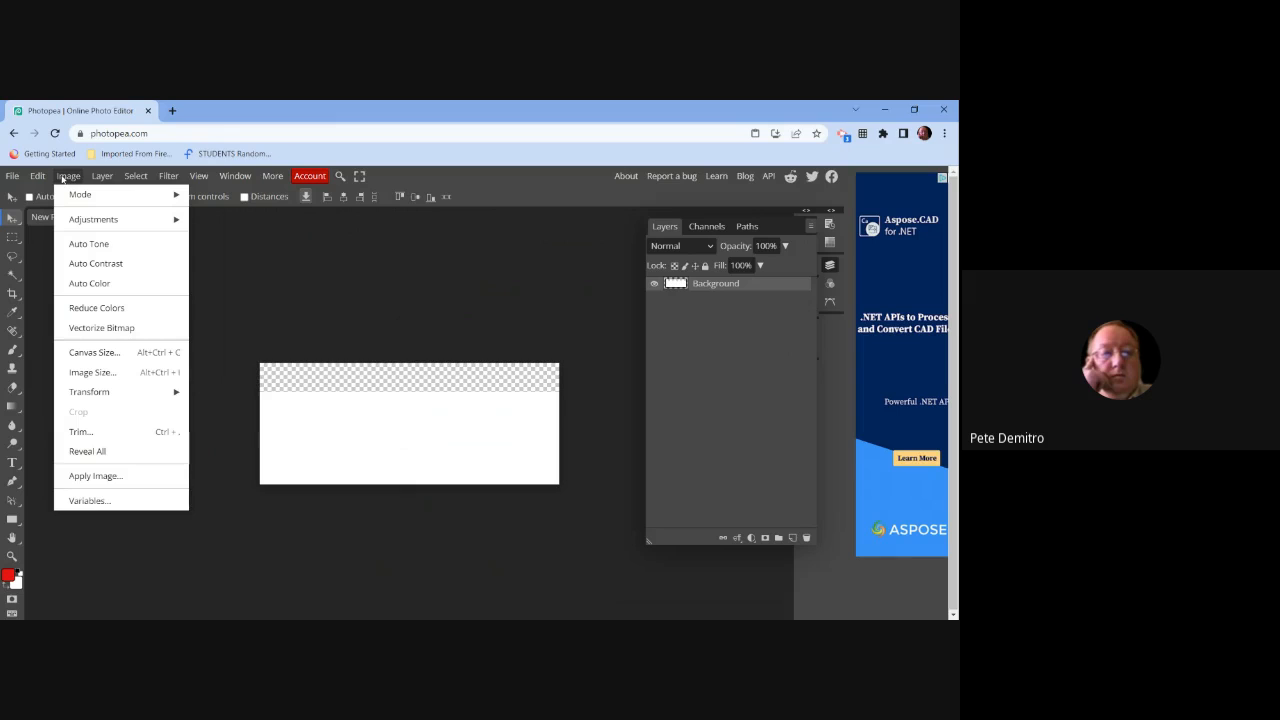
left_click(81, 432)
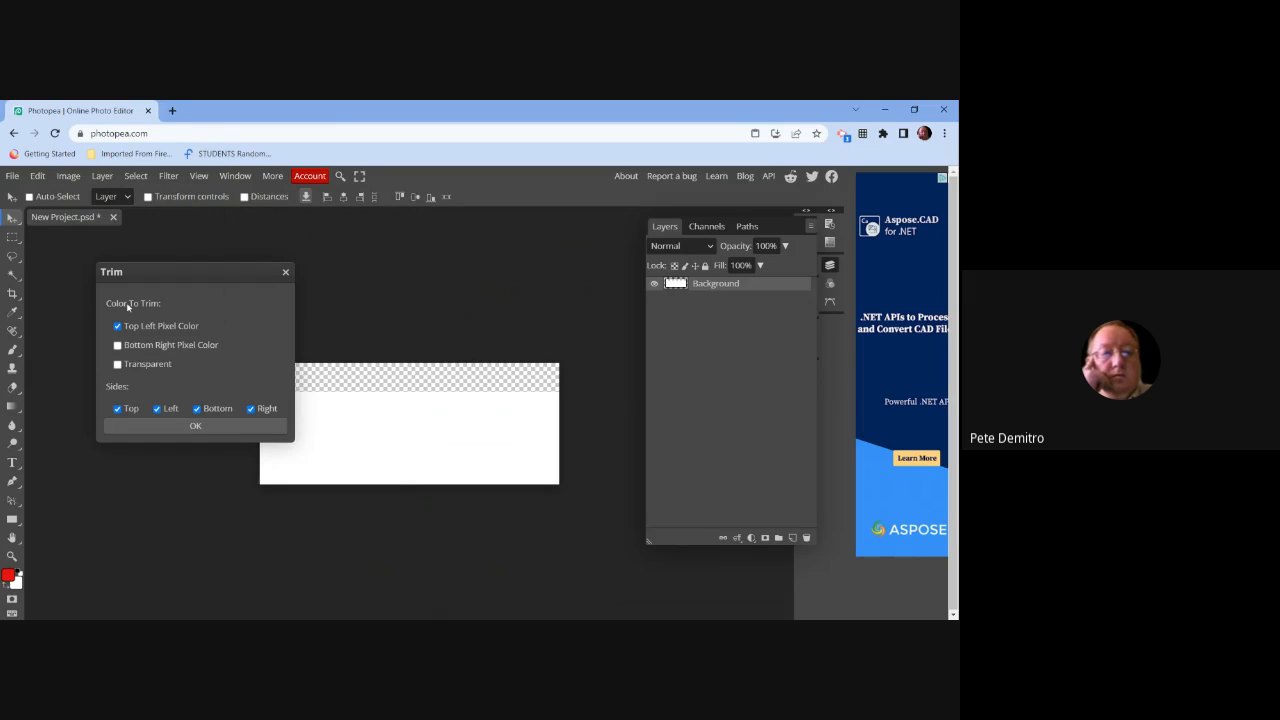
left_click(149, 429)
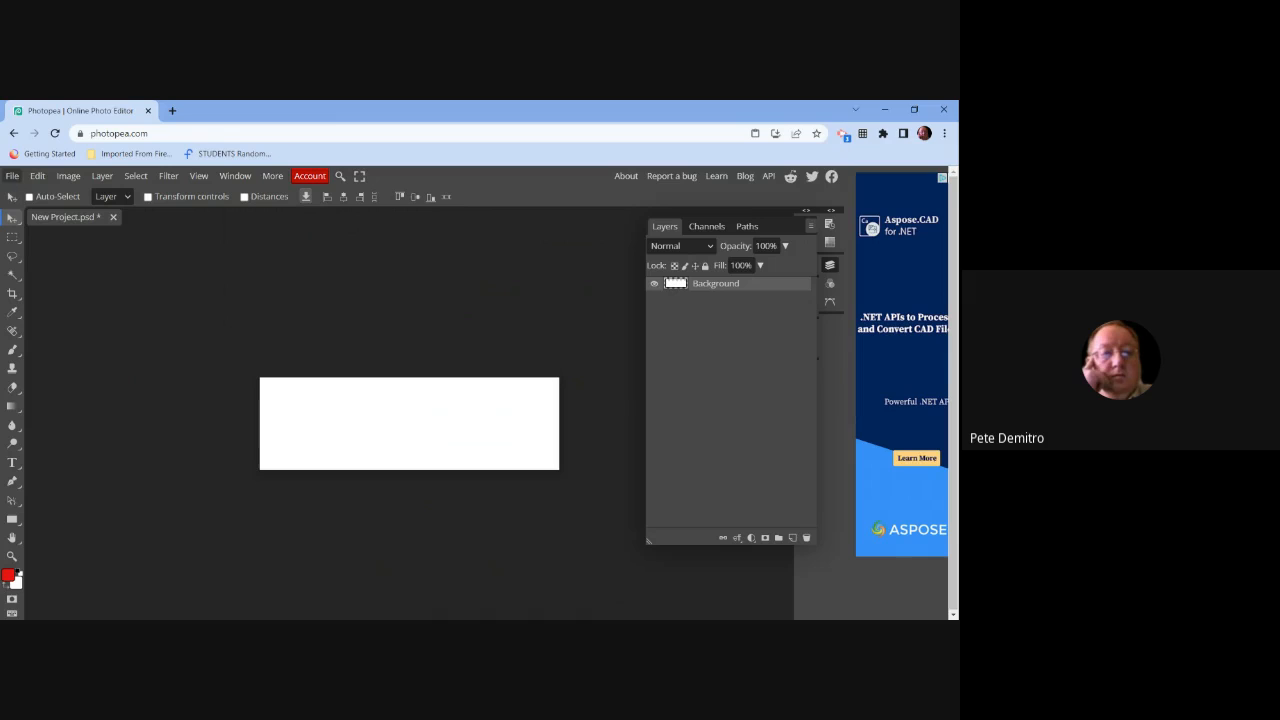
- Open STAYING-CALM.psd, select the whole picture with Rectangle Select and copy it
left_click(12, 176)
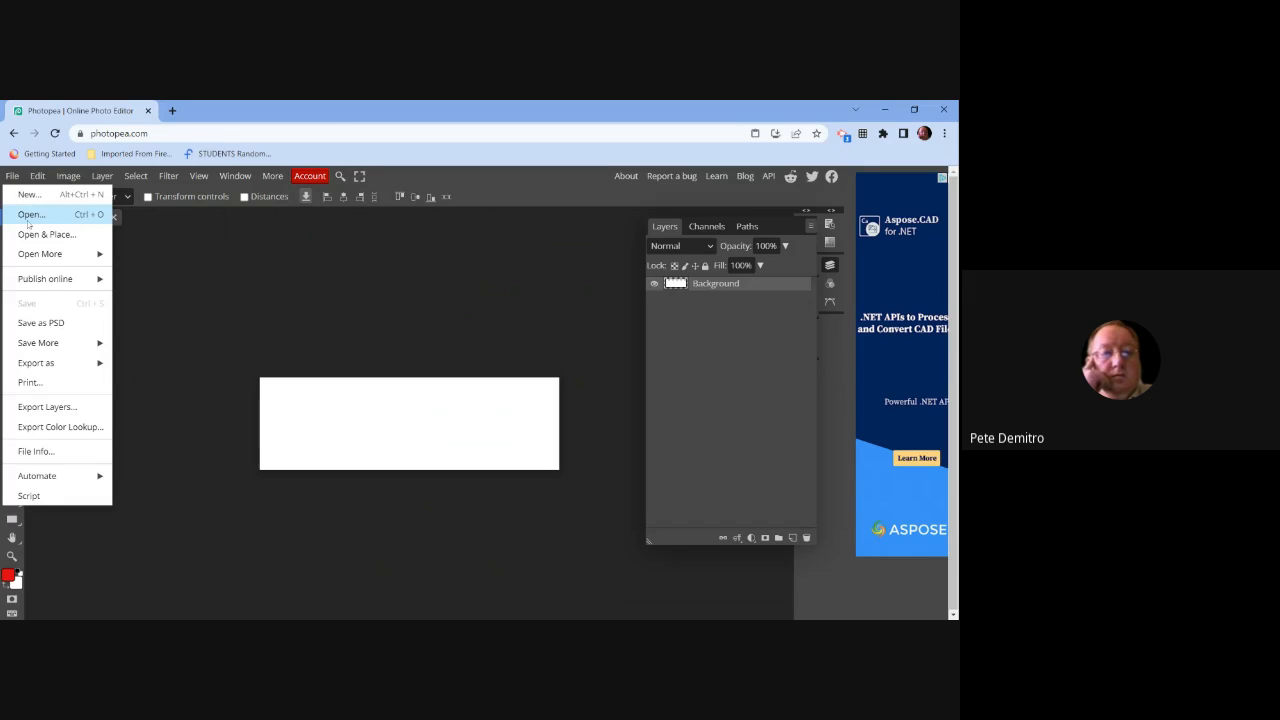
left_click(28, 220)
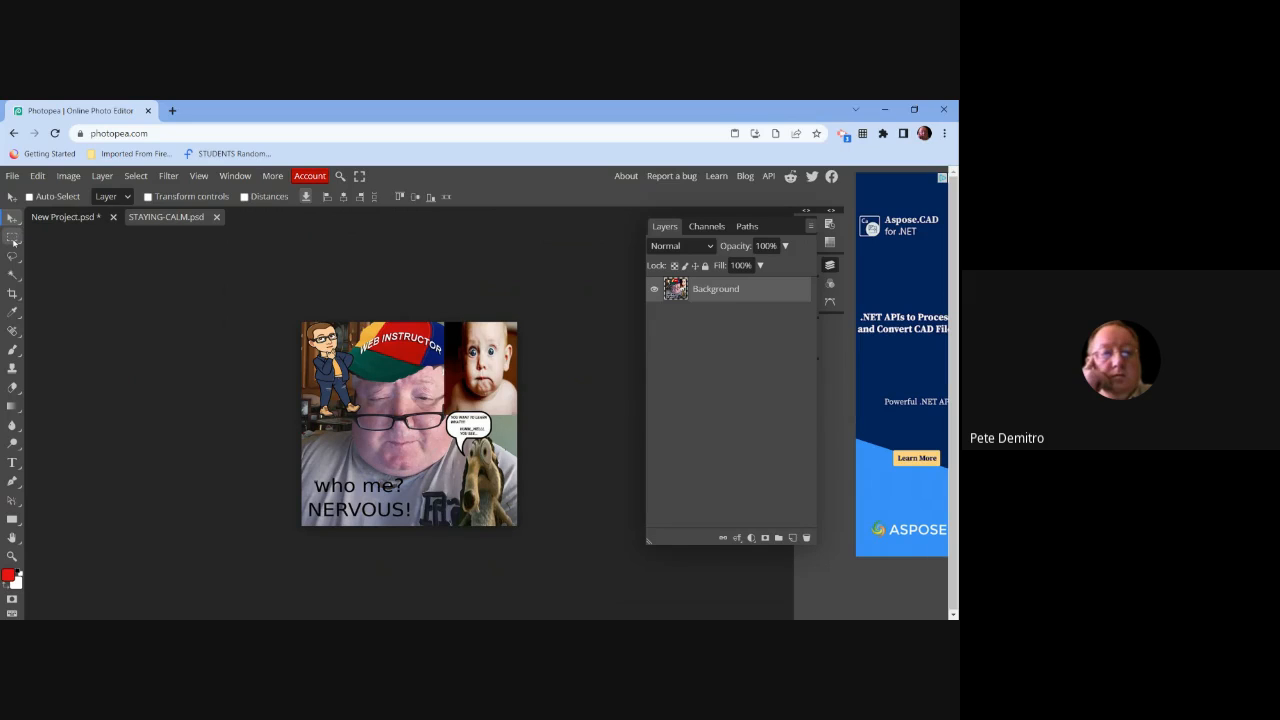
left_click(13, 238)
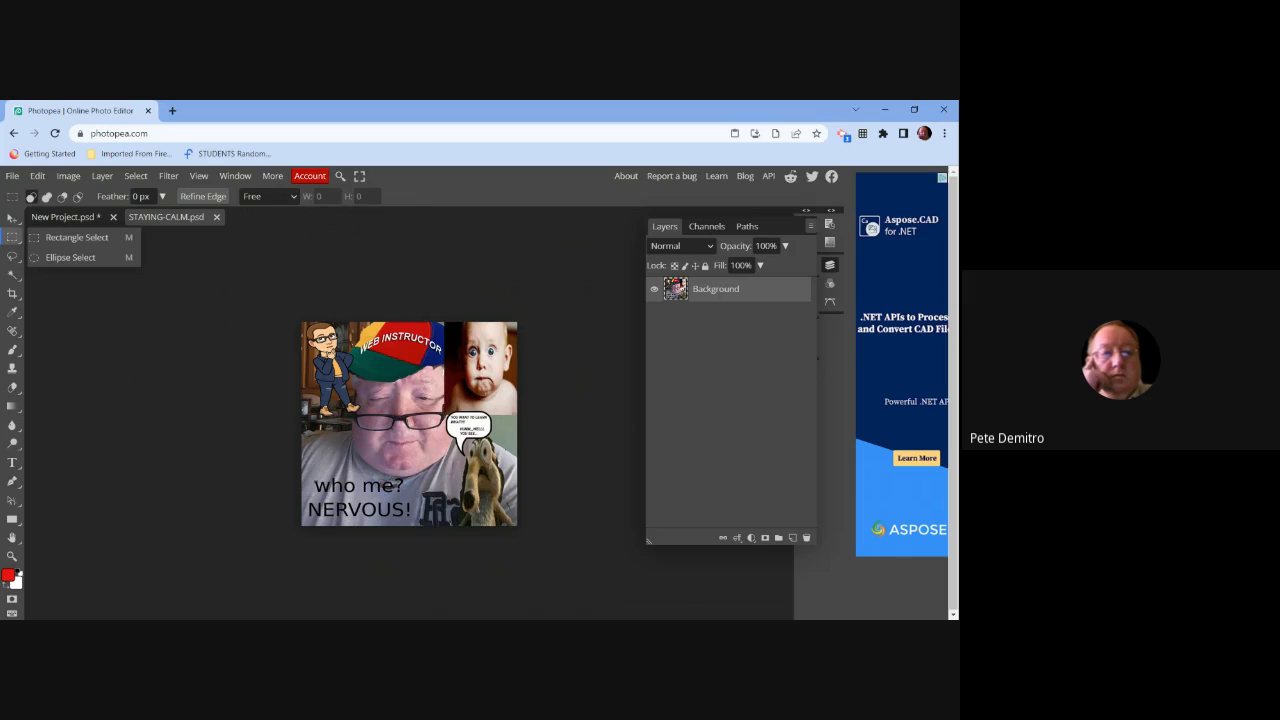
left_click_drag(303, 322, 518, 526)
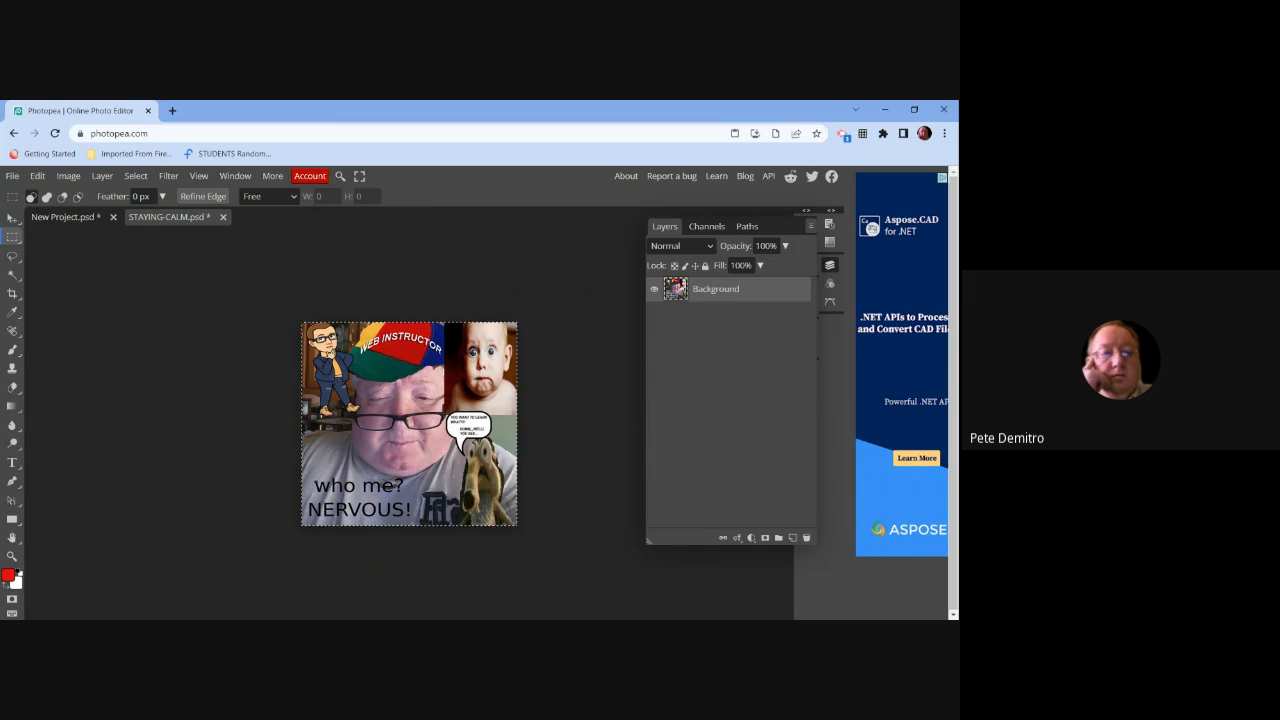
left_click(37, 175)
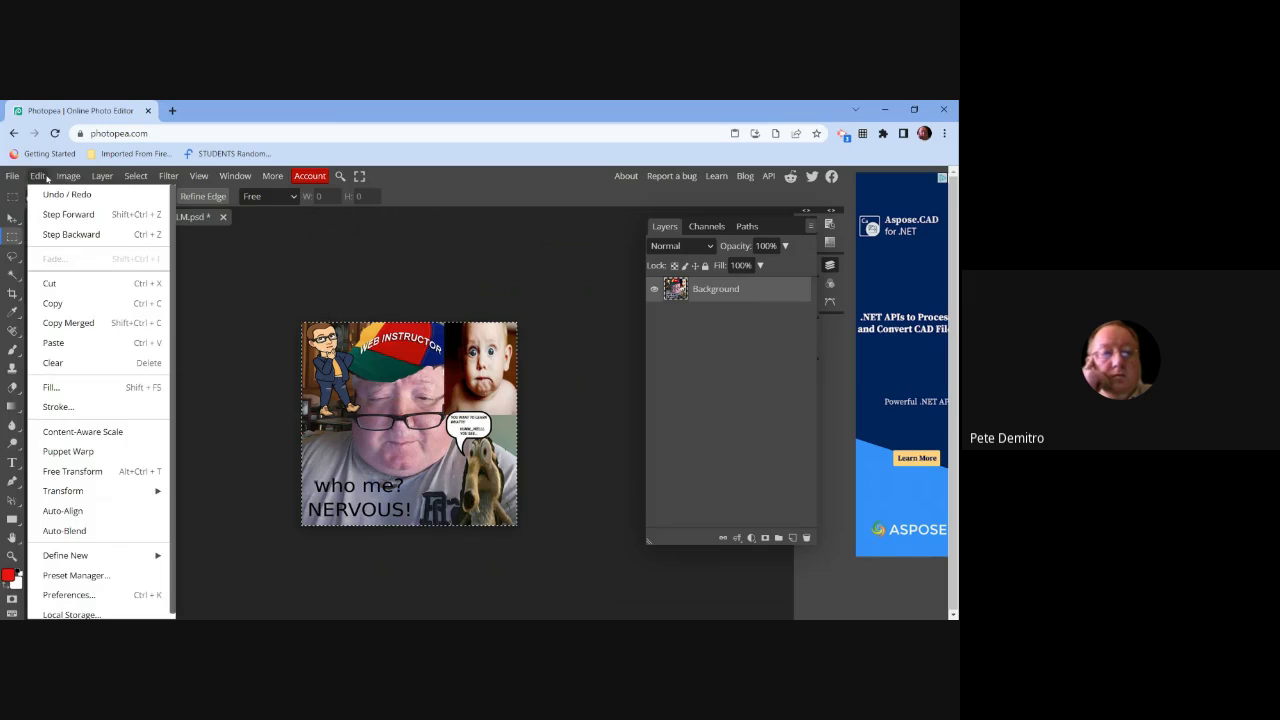
left_click(57, 305)
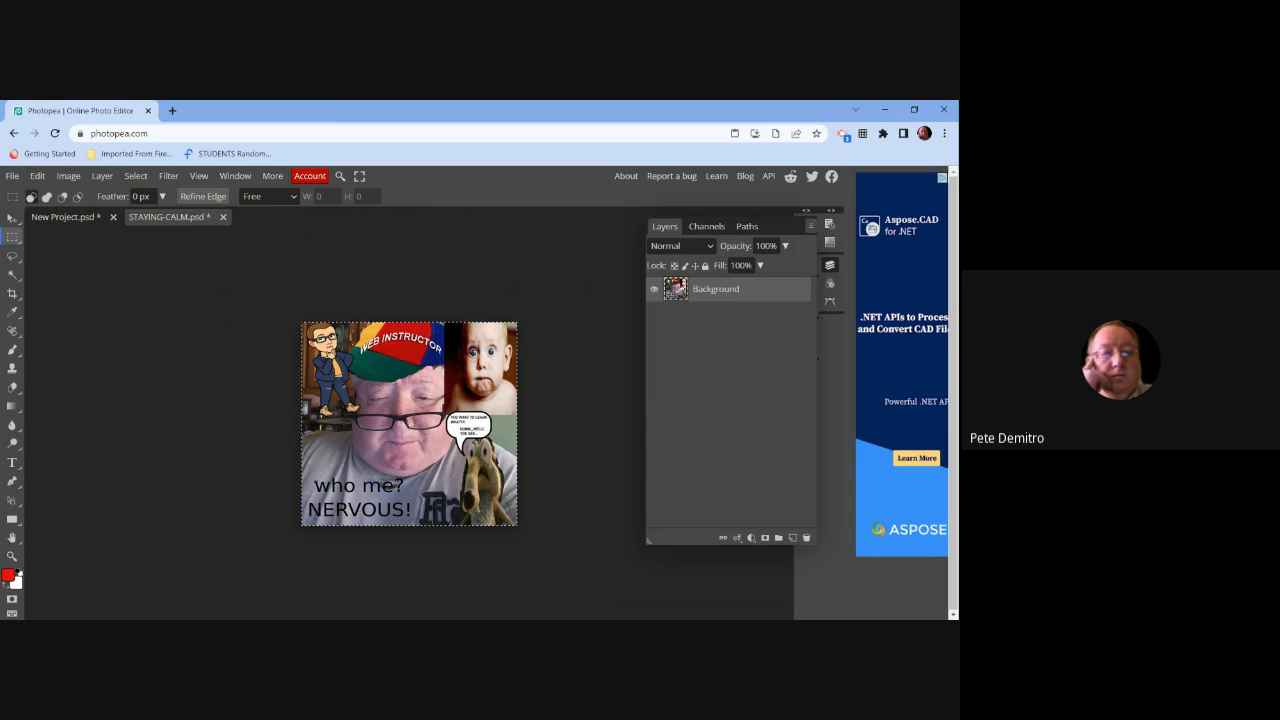
- Close STAYING-CALM.psd without saving and paste the copied picture into the New Project.psd banner
left_click(222, 217)
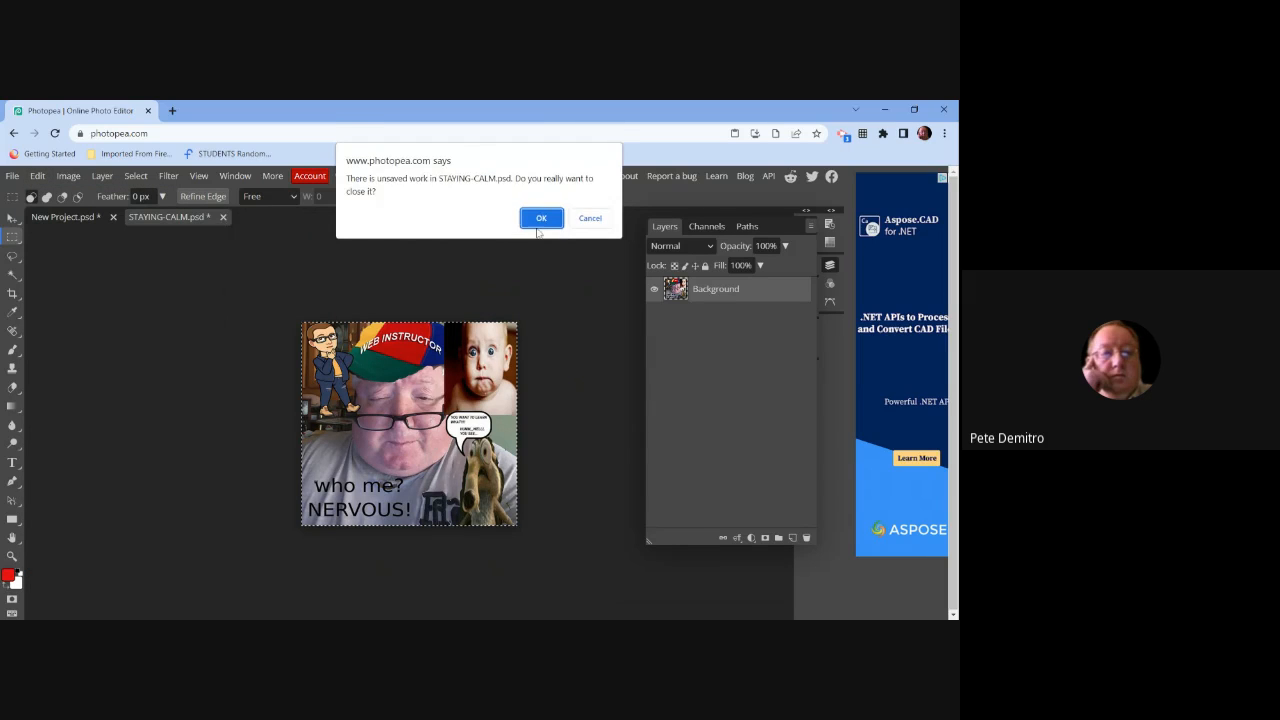
left_click(541, 218)
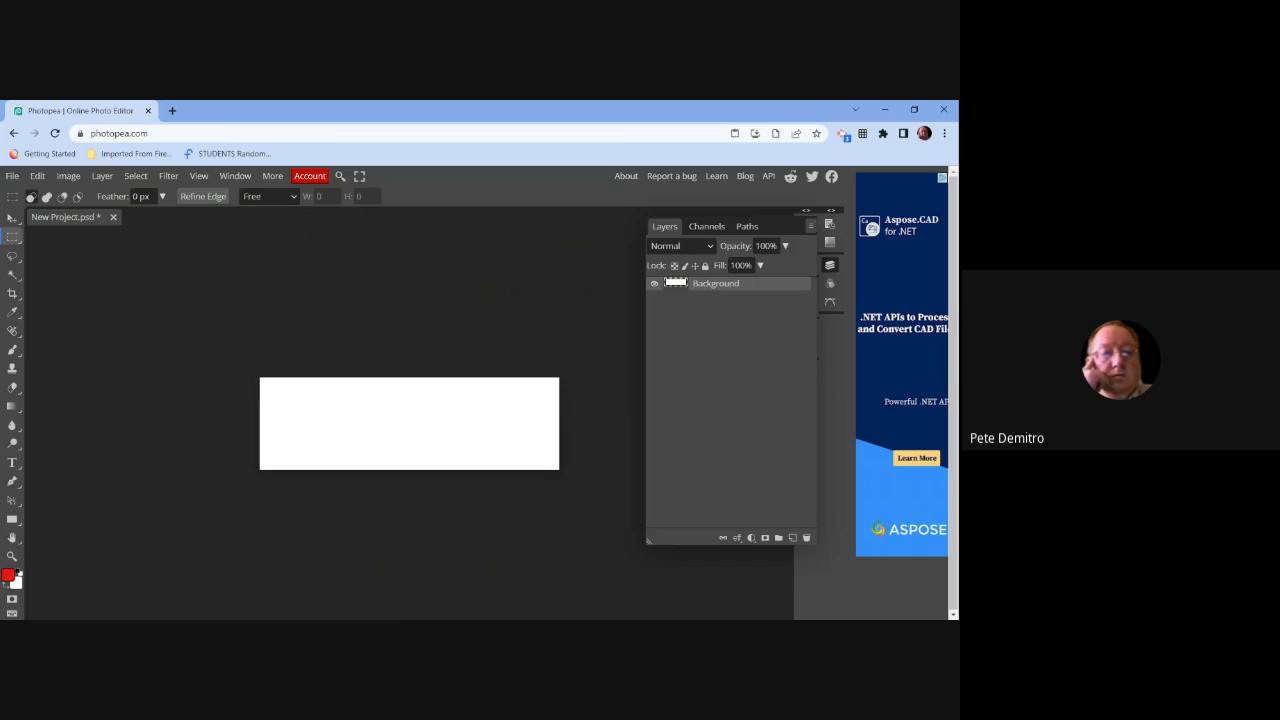
left_click(13, 220)
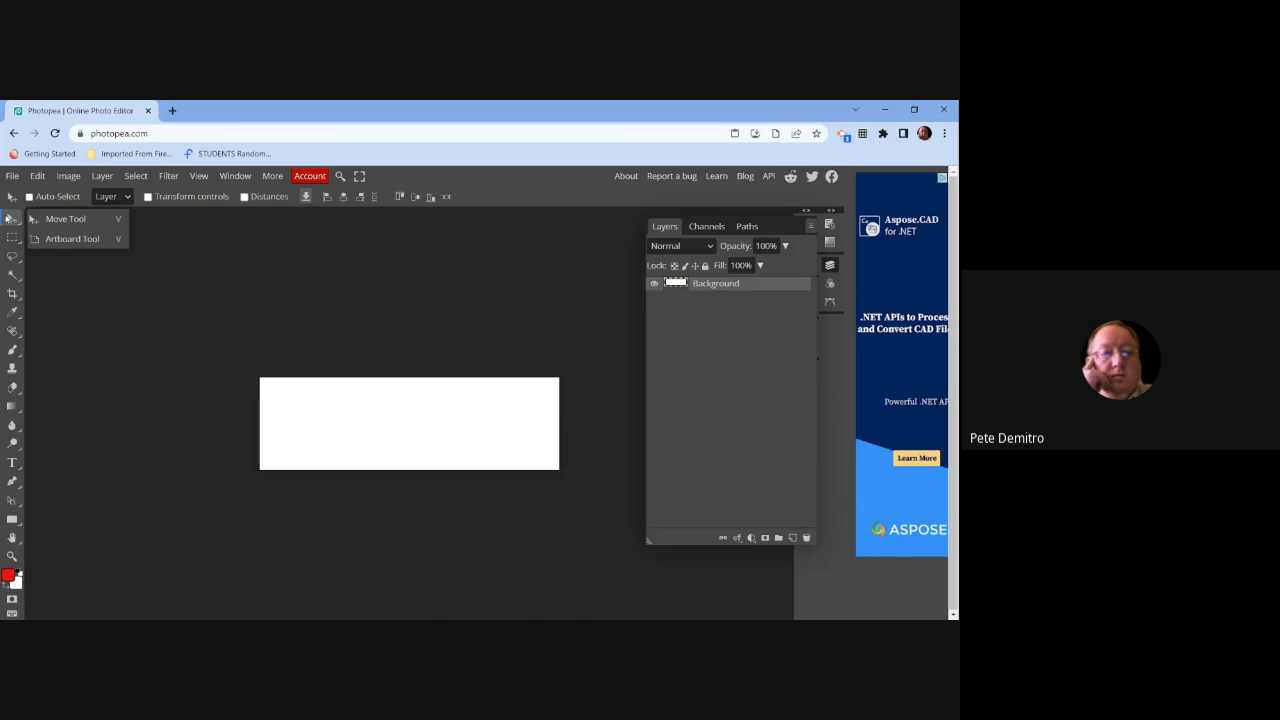
left_click_drag(89, 328, 89, 321)
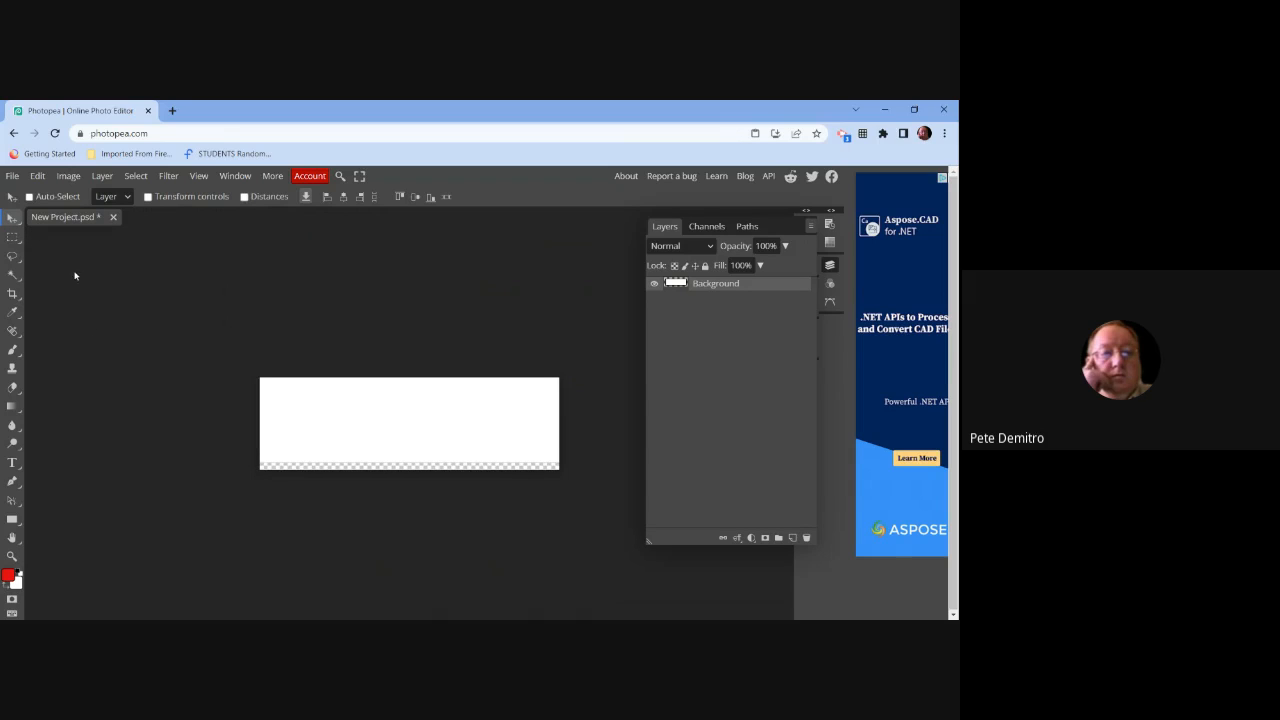
key("ctrl+v")
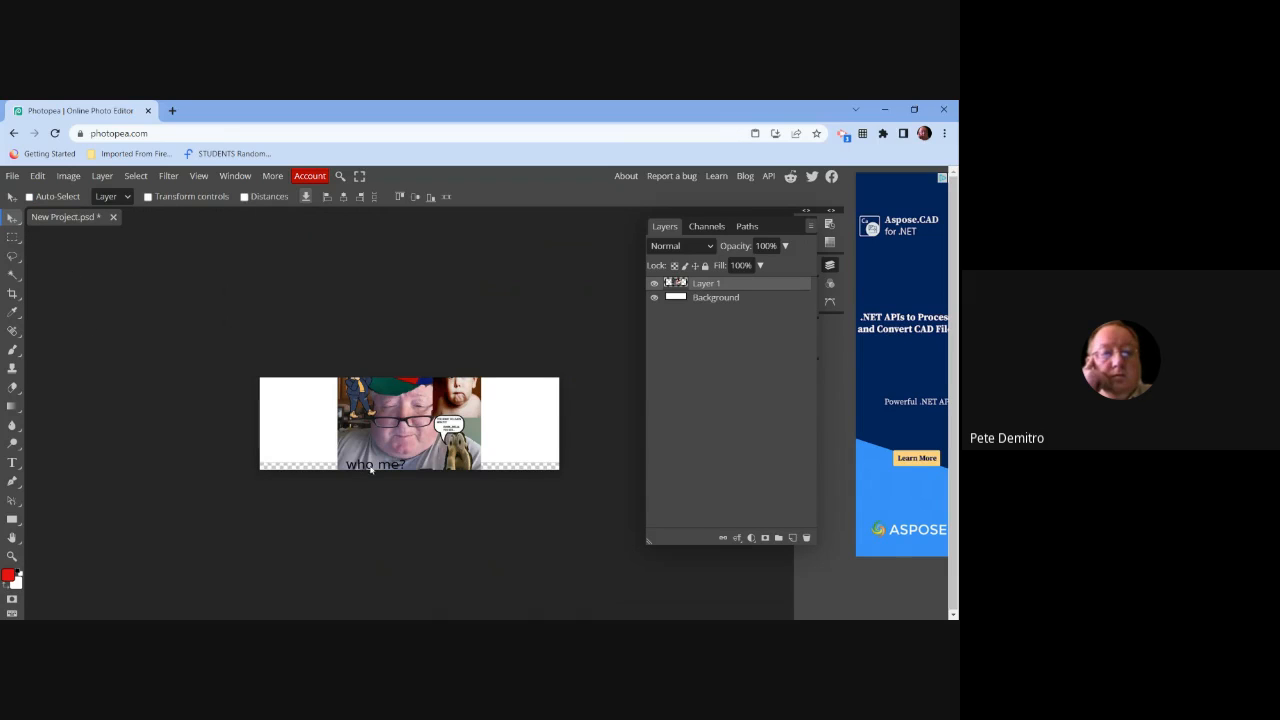
- Scale the pasted picture proportionally to about 68%, fit it to the banner's full height at its left end and apply the transform
left_click_drag(311, 442, 288, 442)
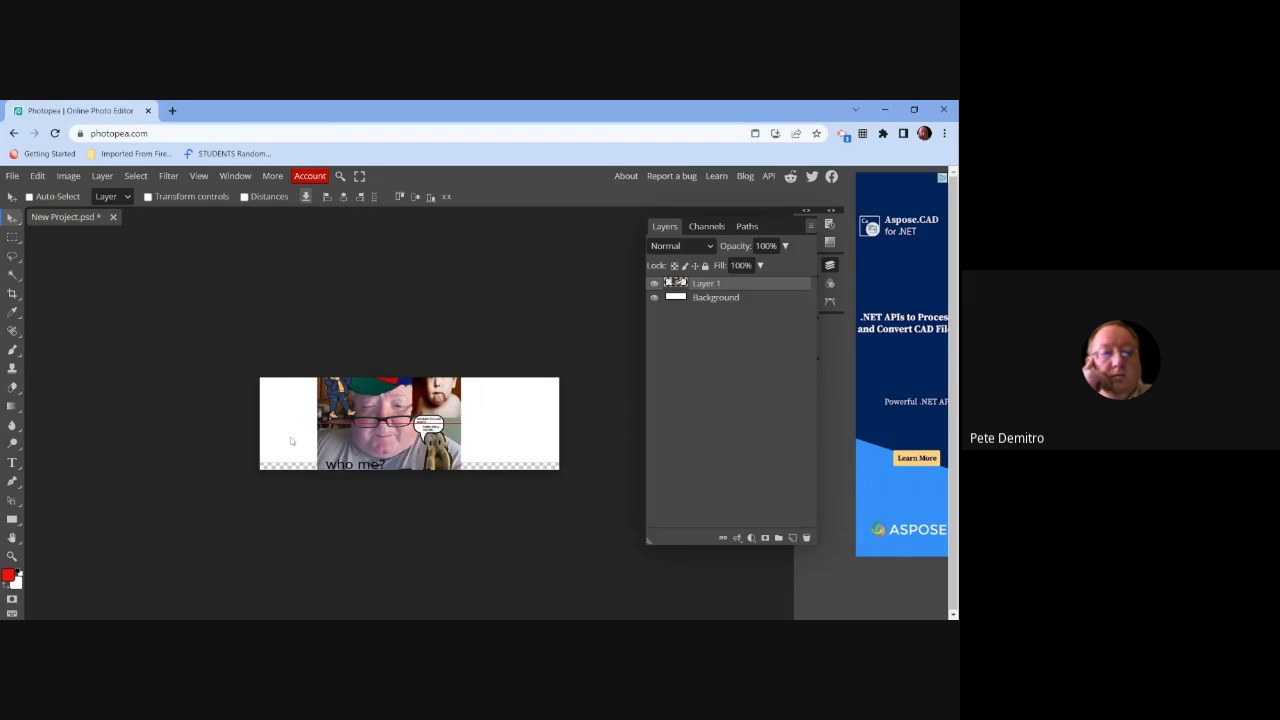
left_click(68, 176)
mouse_move(89, 393)
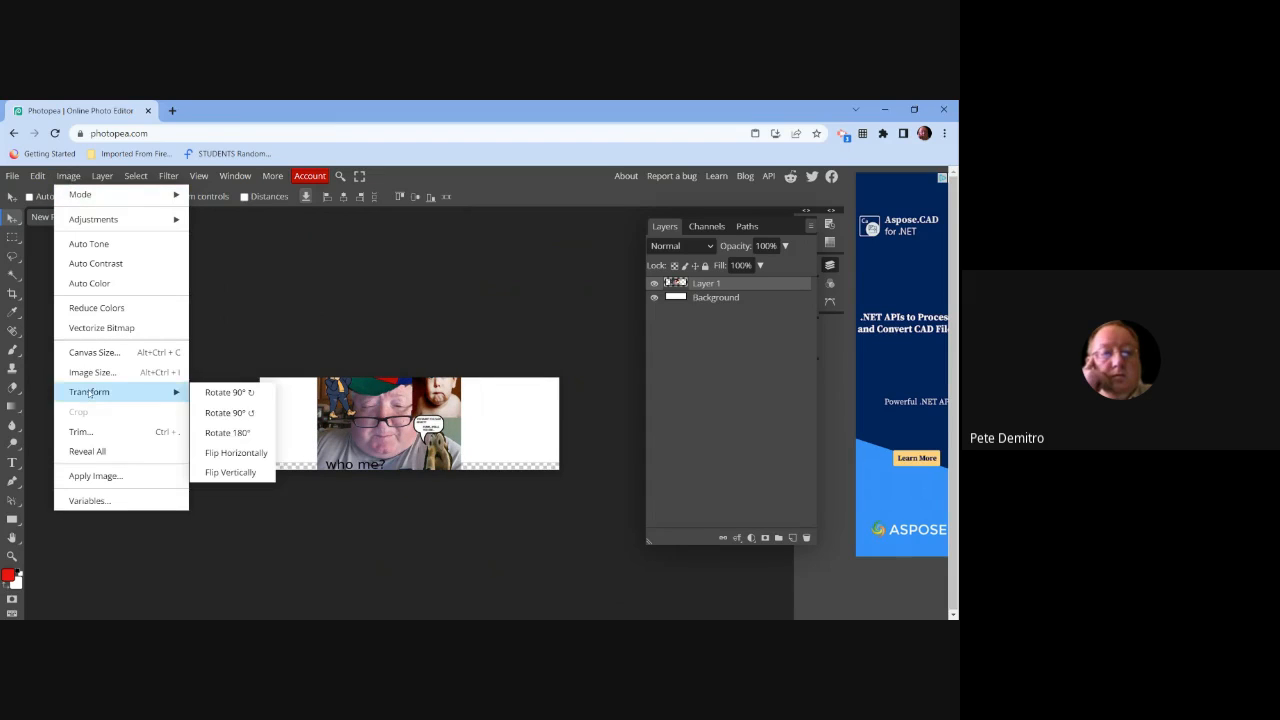
left_click(40, 178)
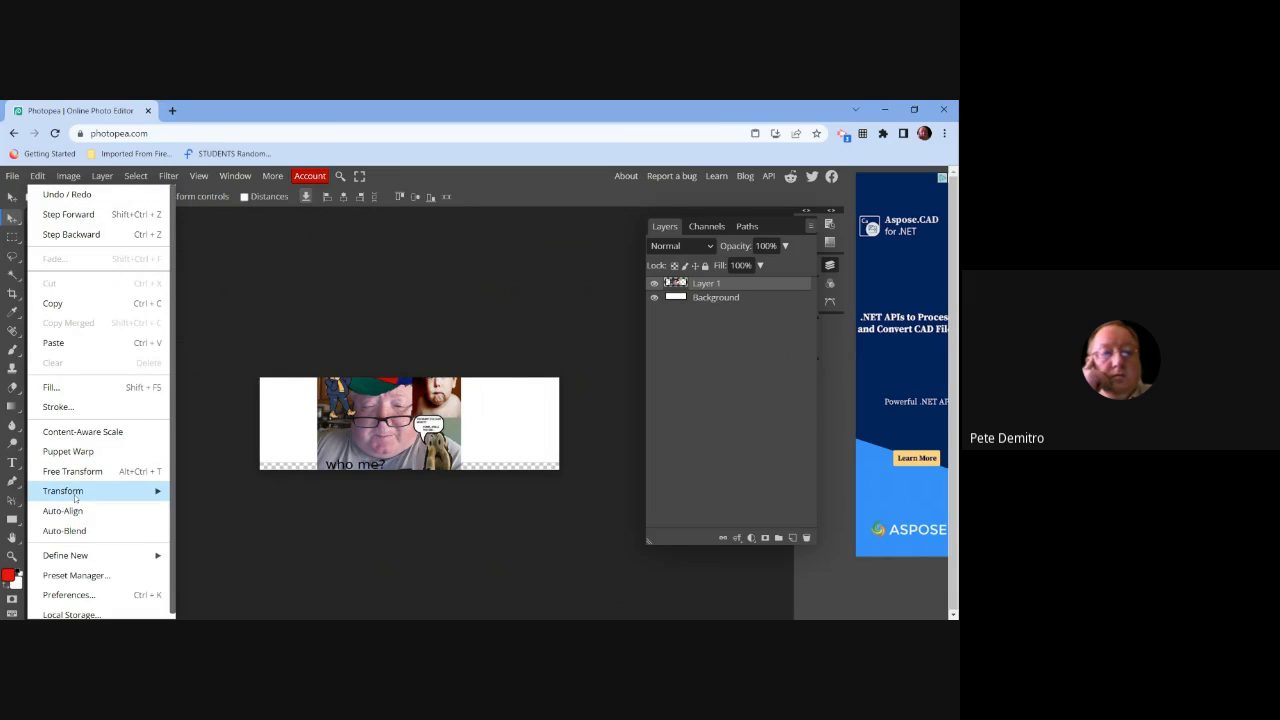
mouse_move(100, 491)
left_click(206, 426)
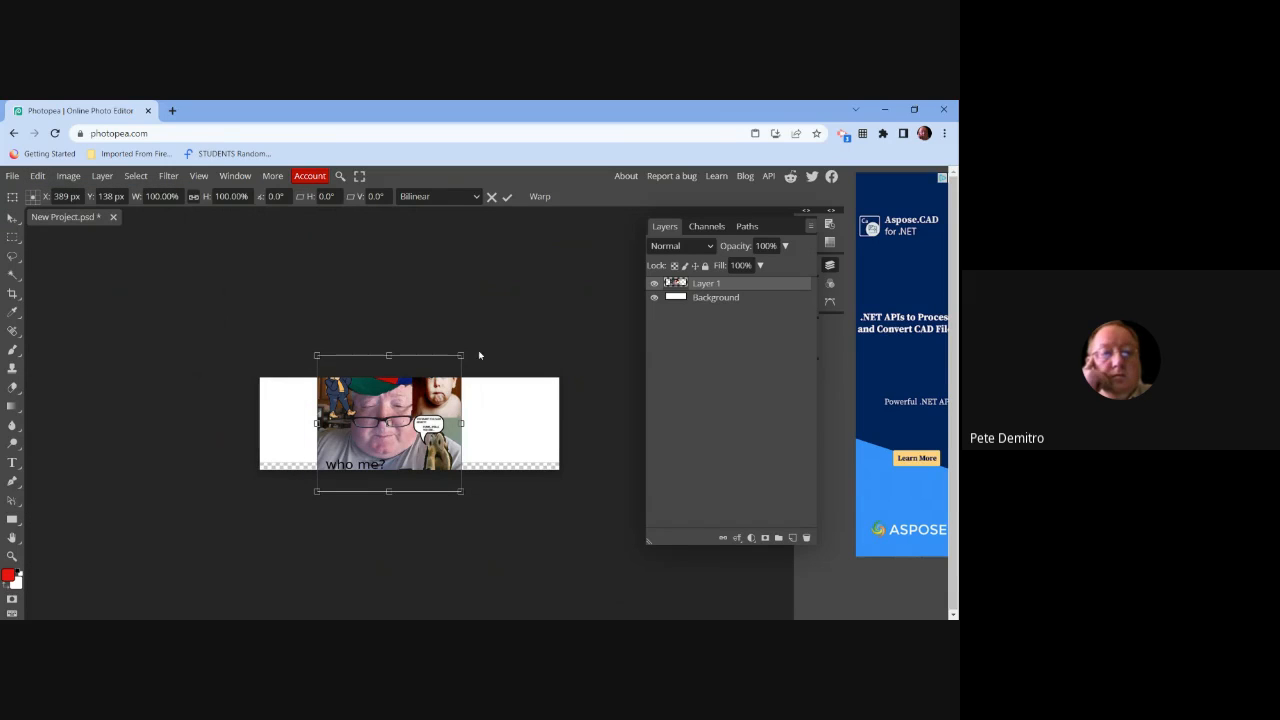
left_click_drag(460, 355, 424, 391)
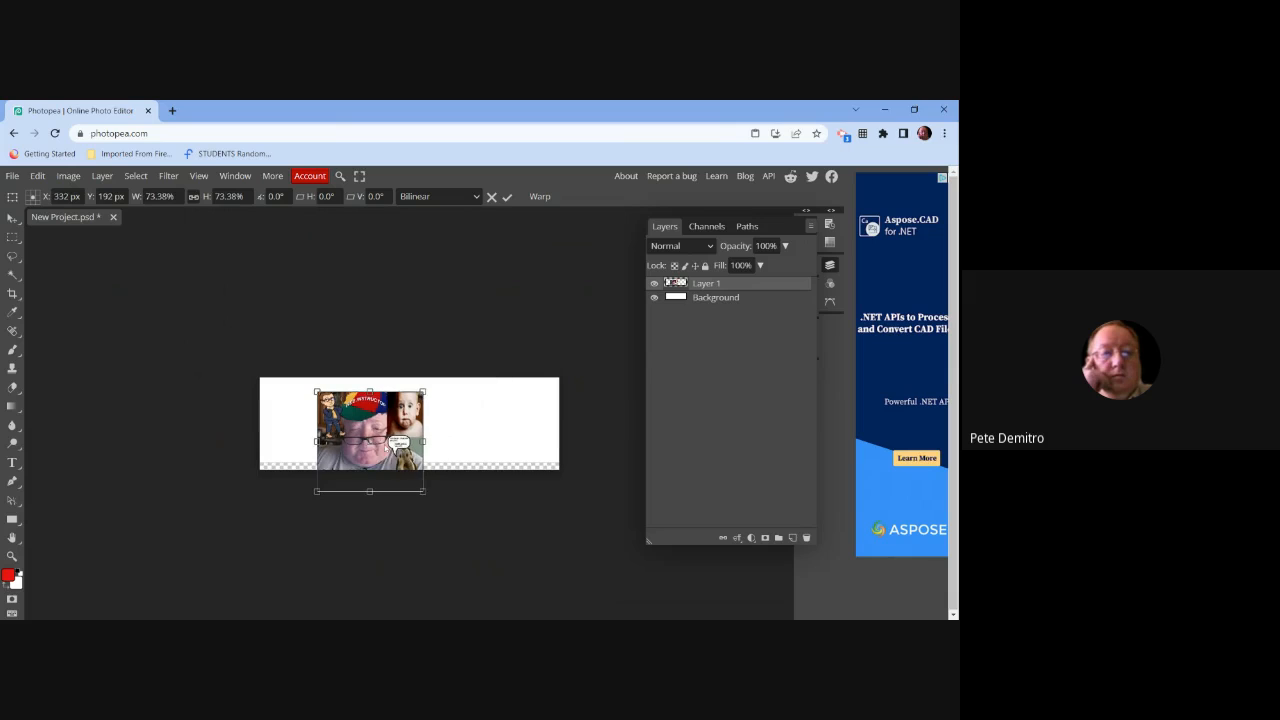
left_click_drag(385, 446, 326, 429)
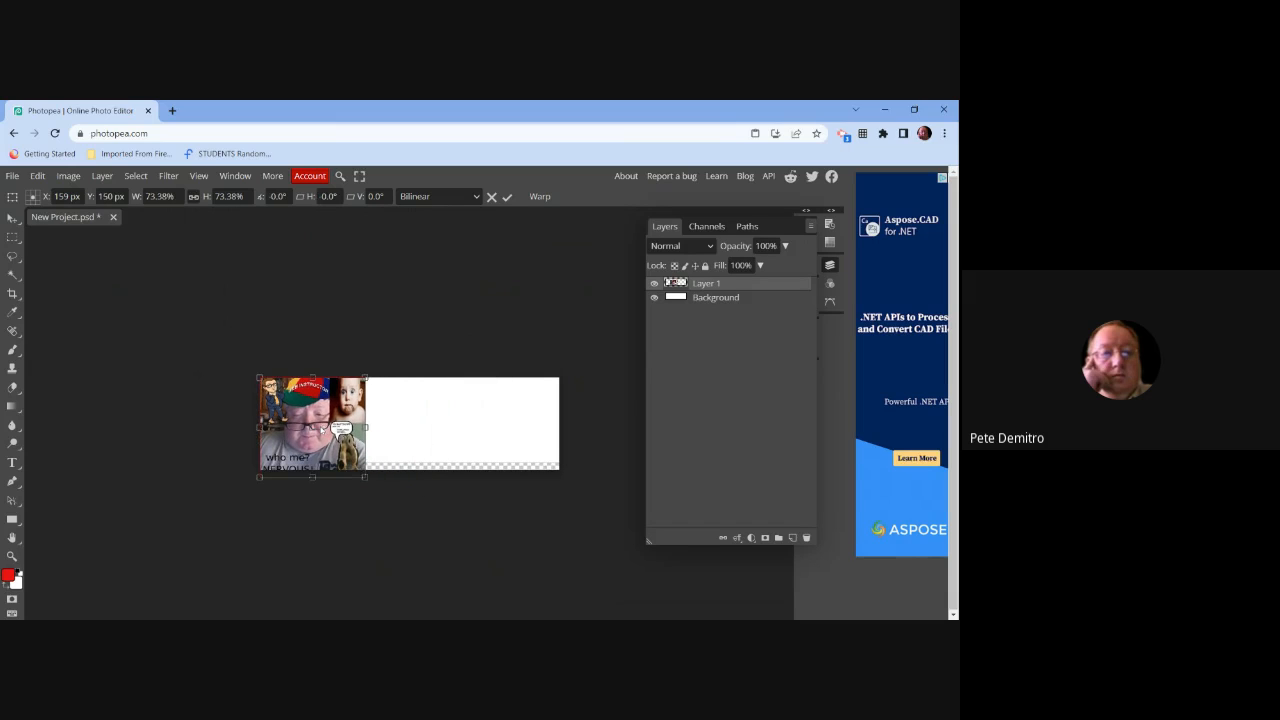
left_click_drag(312, 481, 318, 455)
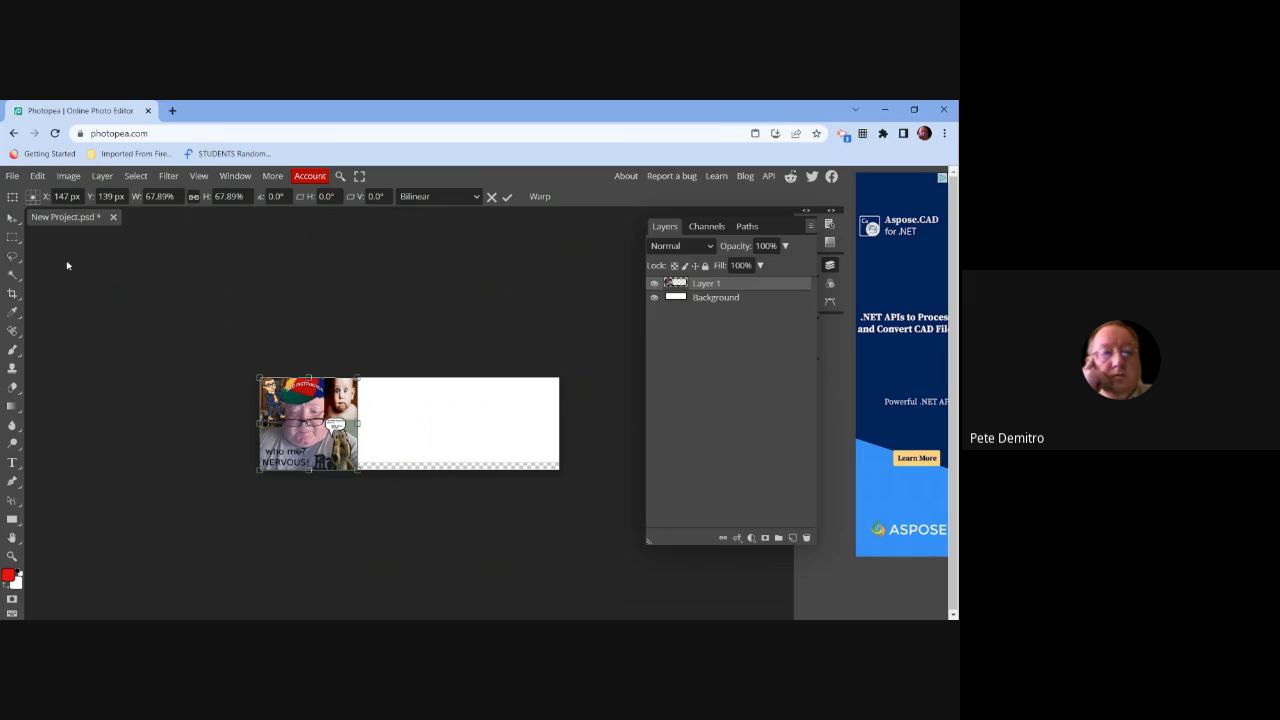
left_click(12, 220)
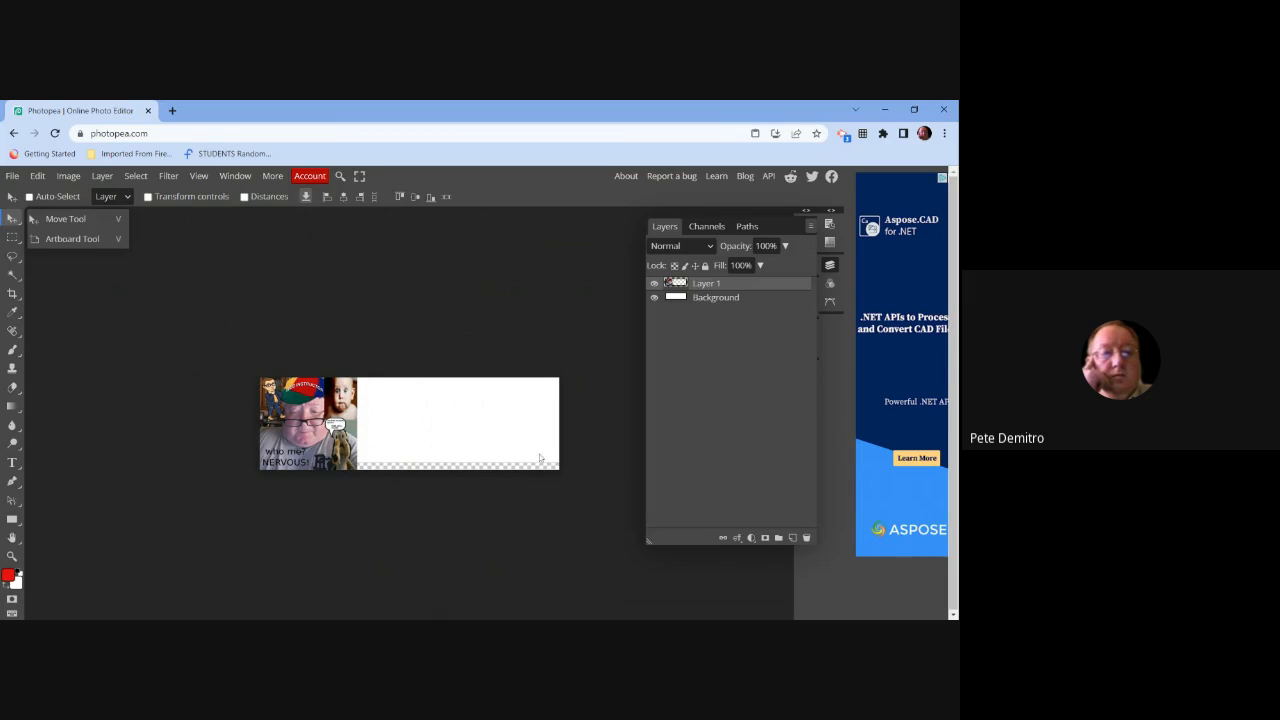
- Move the Background layer down to cover the transparent strip along the banner's lower edge, and reselect Layer 1
left_click(751, 299)
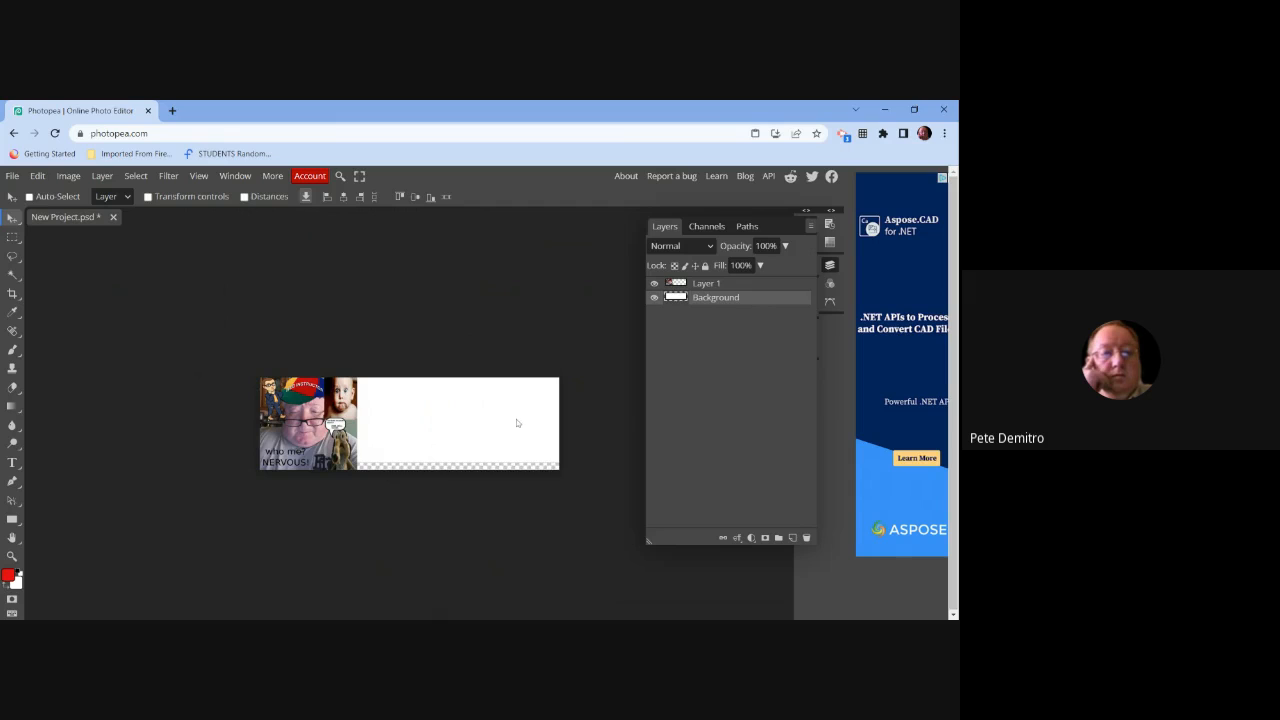
left_click_drag(517, 423, 520, 431)
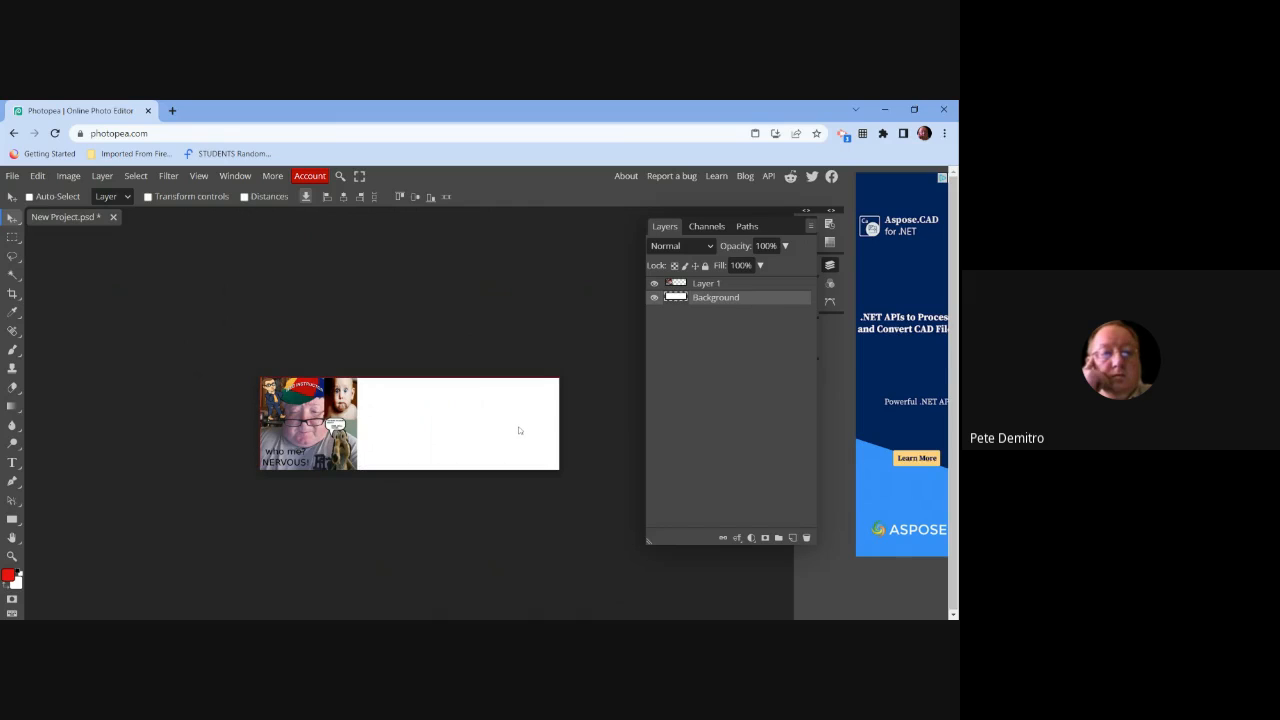
left_click(753, 287)
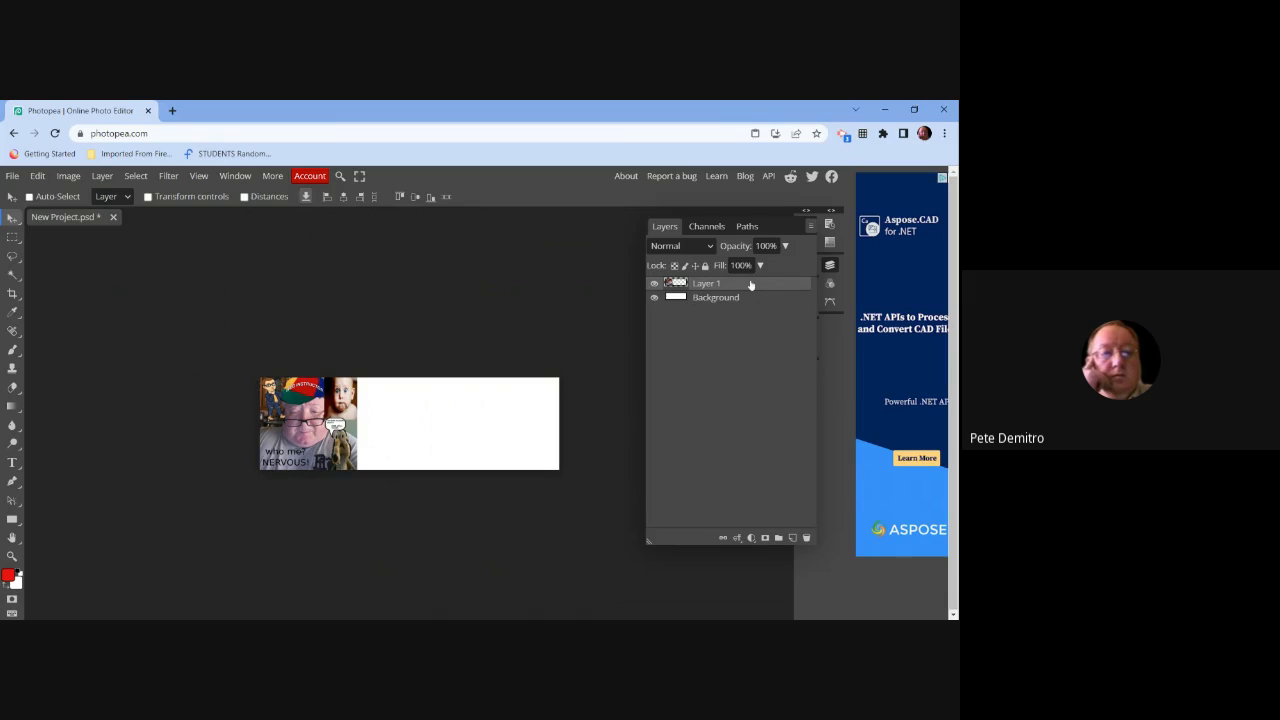
- Paint a freehand red brush stroke across the Background layer, passing behind the picture, and undo it
left_click(744, 299)
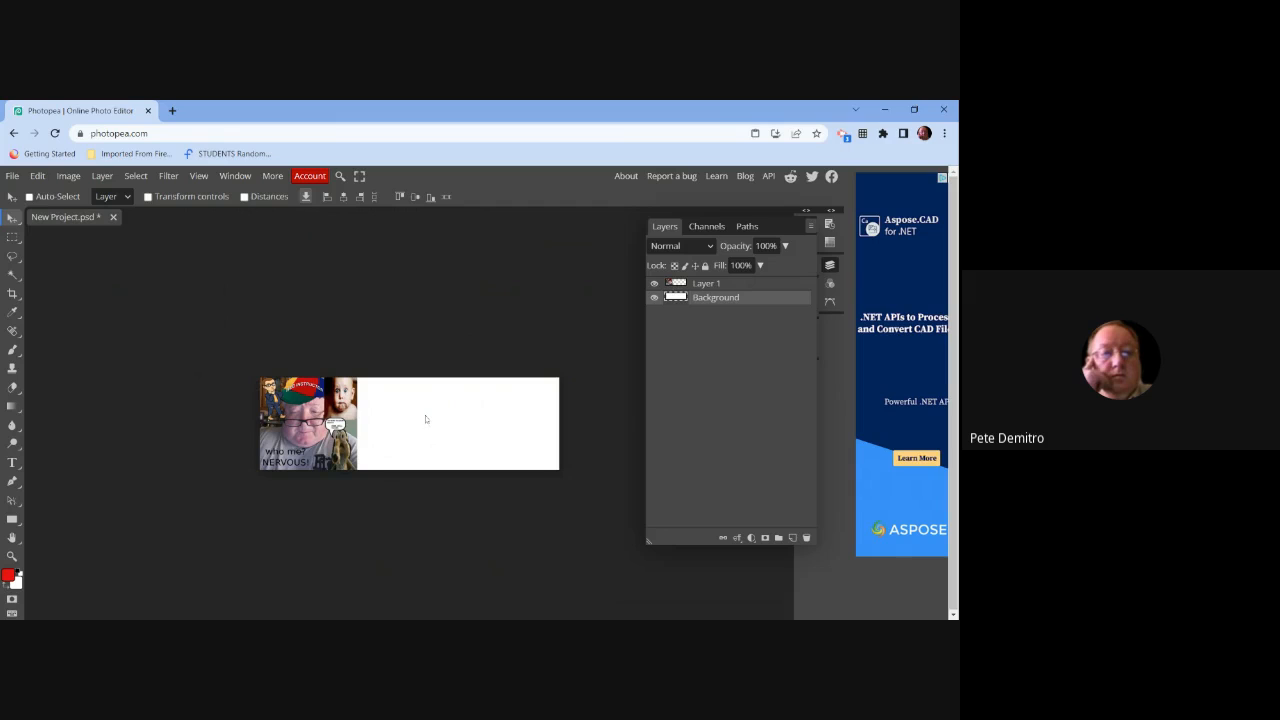
left_click(13, 351)
left_click(251, 407)
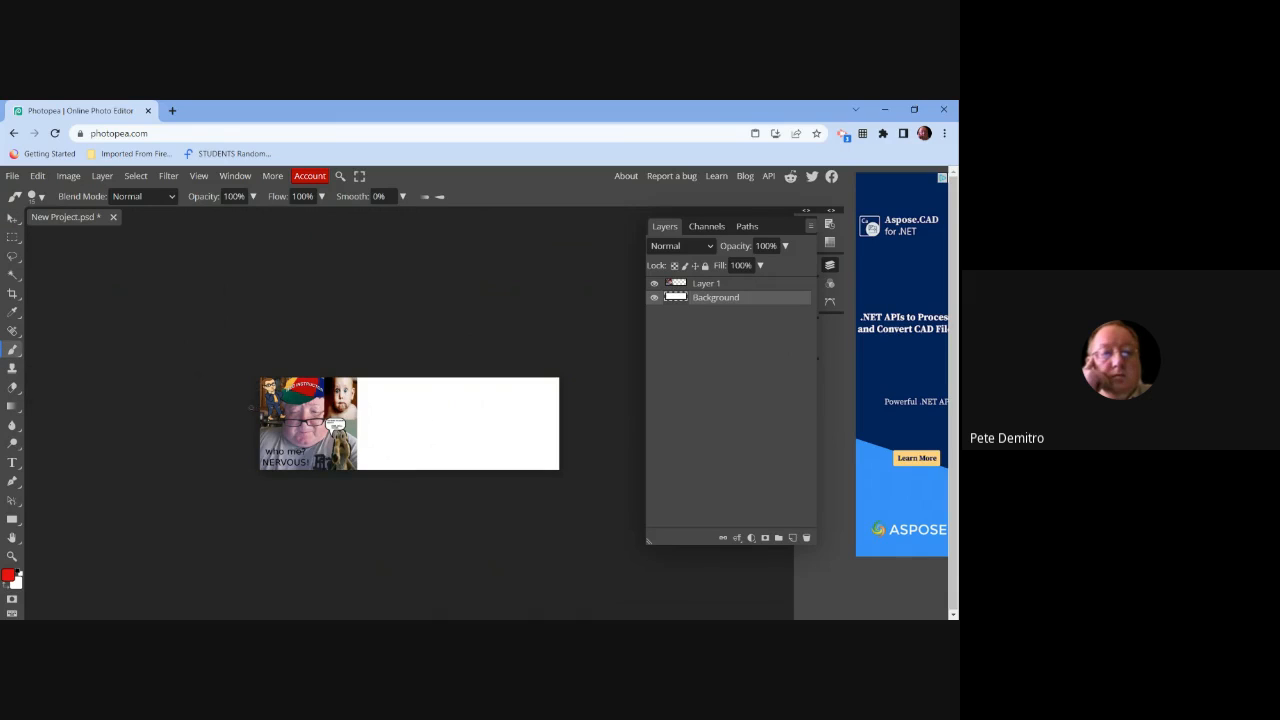
left_click_drag(364, 406, 248, 409)
mouse_move(358, 408)
left_mouse_down()
mouse_move(522, 423)
mouse_move(463, 434)
left_mouse_up()
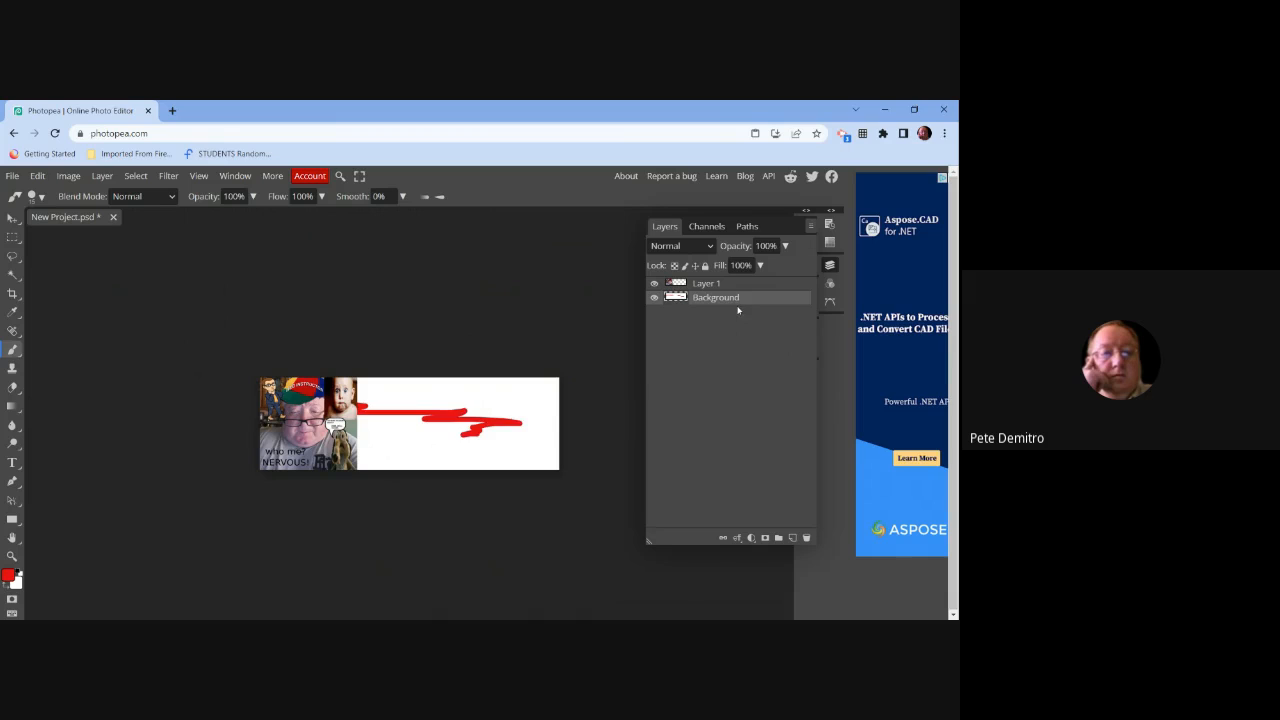
key("ctrl+z")
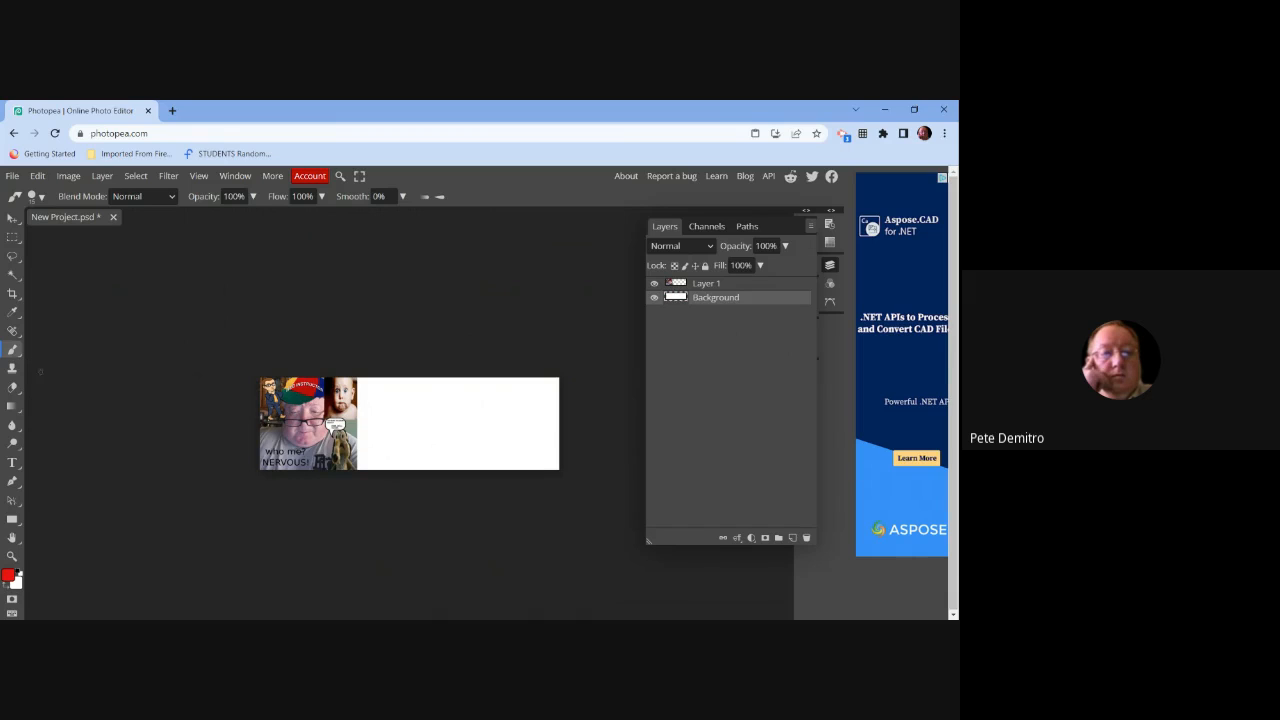
- Add the horizontal text "WELCOME TO M Y SITE" in the upper part of the banner's white area
left_click(14, 465)
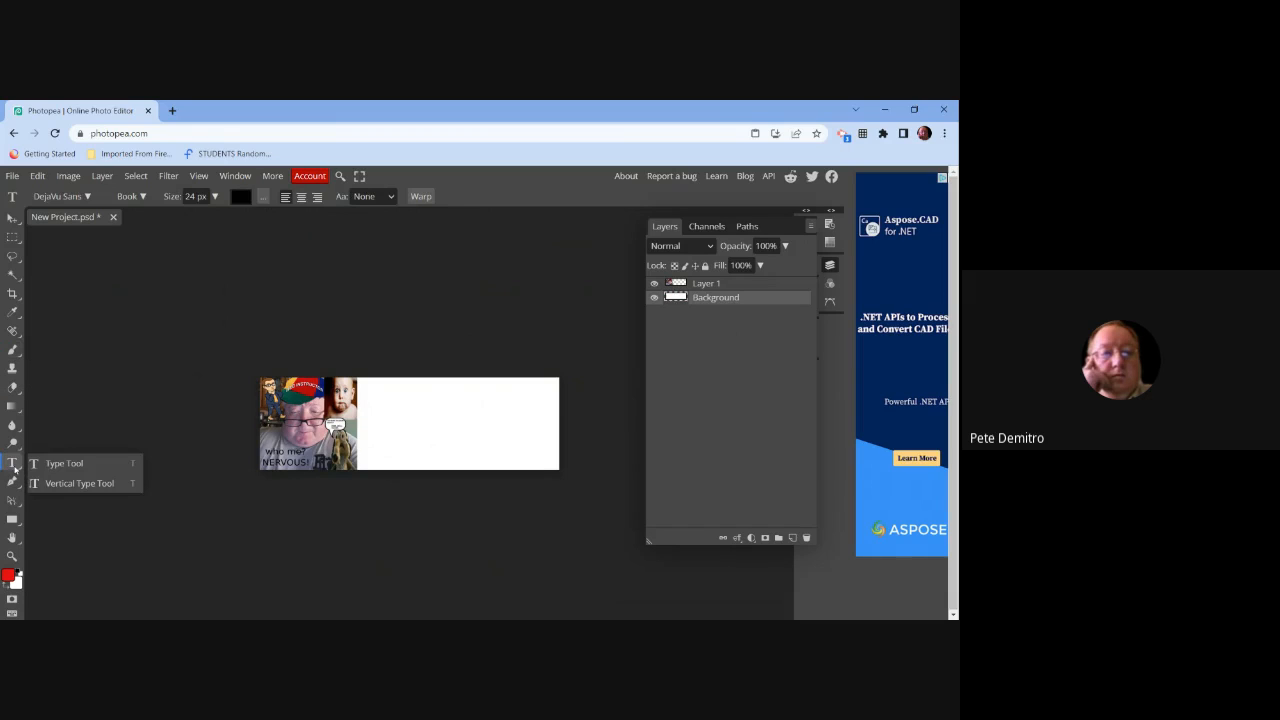
left_click(62, 465)
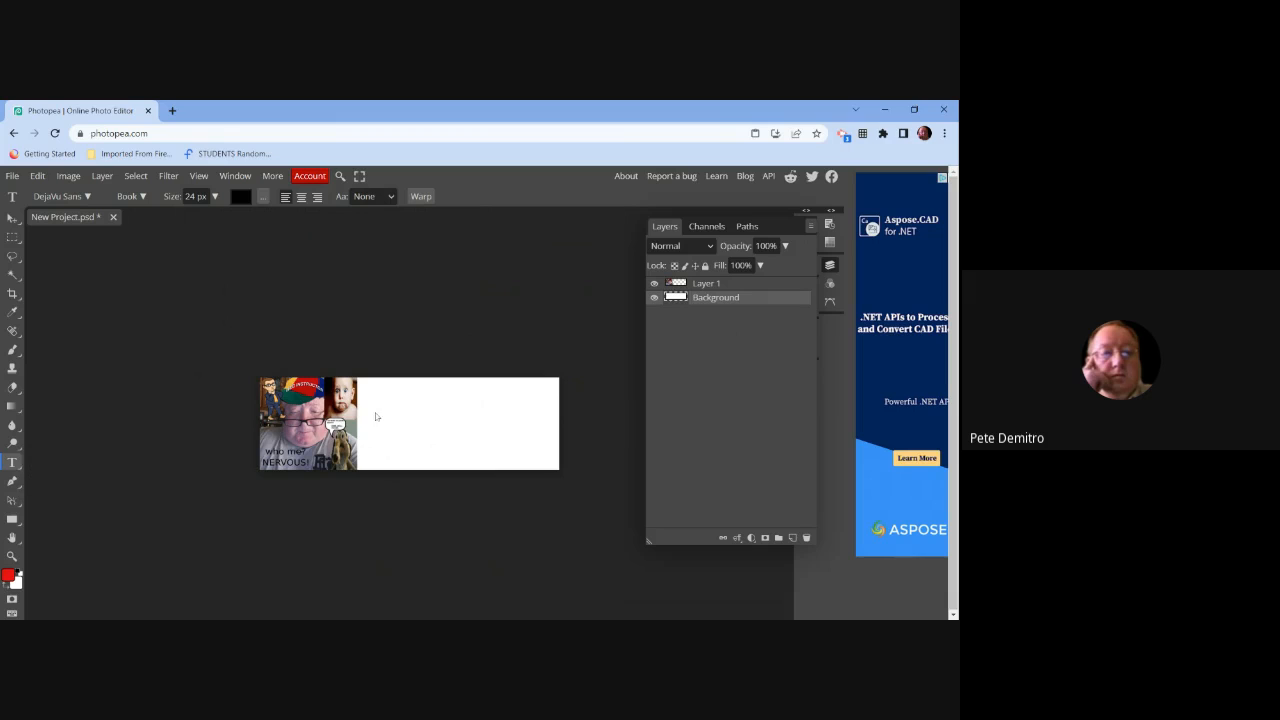
left_click(392, 401)
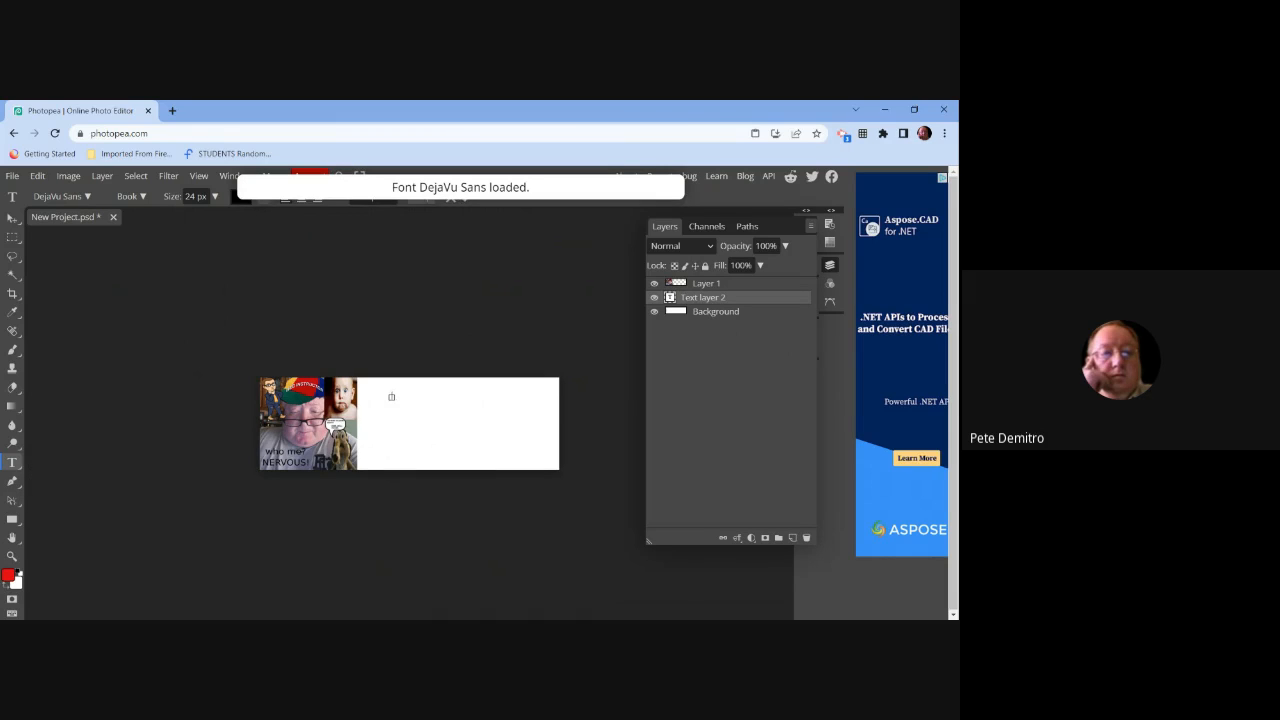
type("W")
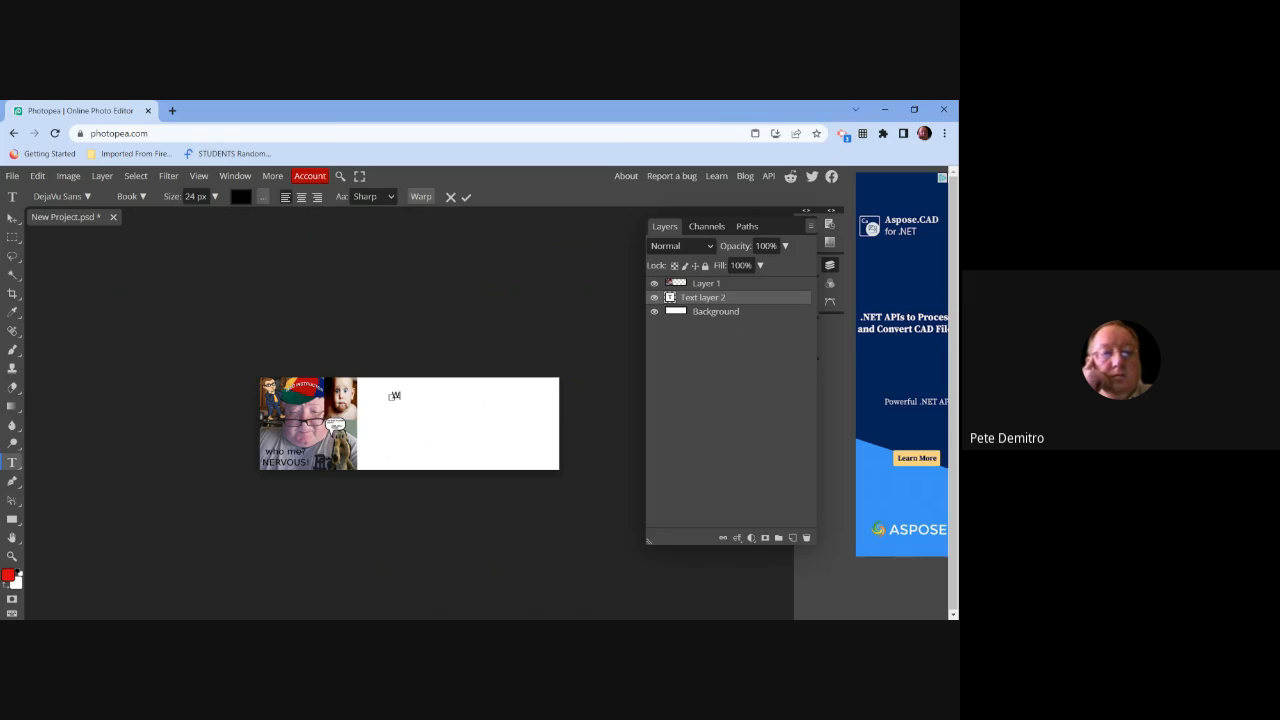
type("ELOME TO M Y SITE")
left_click(408, 397)
type("C")
- Select the whole welcome text, try the Arc warp style on it and close the warp settings without applying
left_click(489, 403)
left_click_drag(489, 403, 391, 397)
left_click(420, 199)
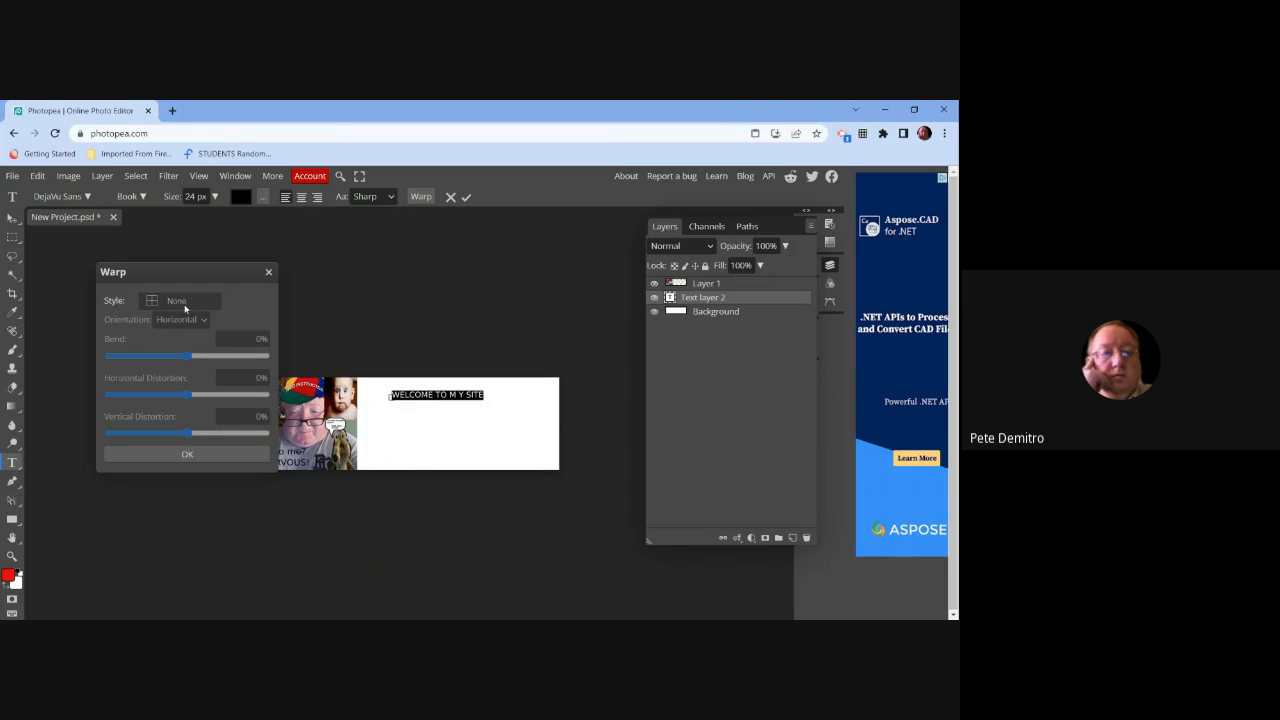
left_click(185, 305)
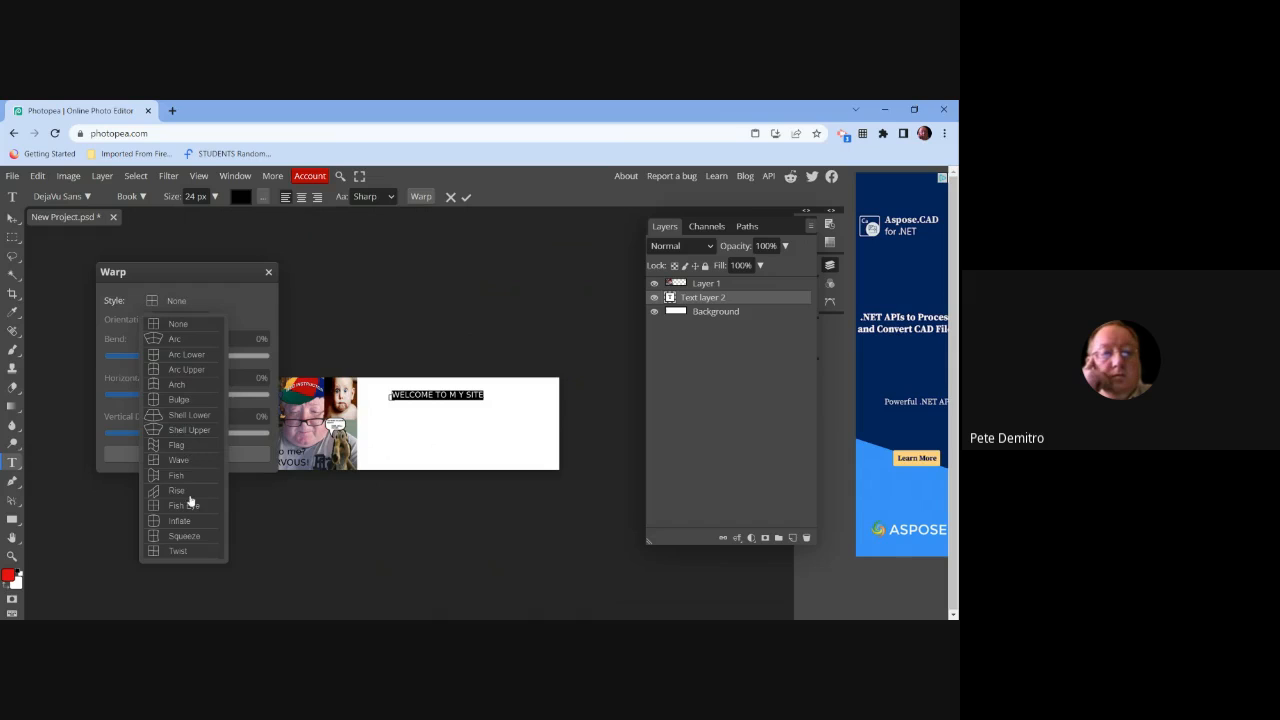
left_click(180, 341)
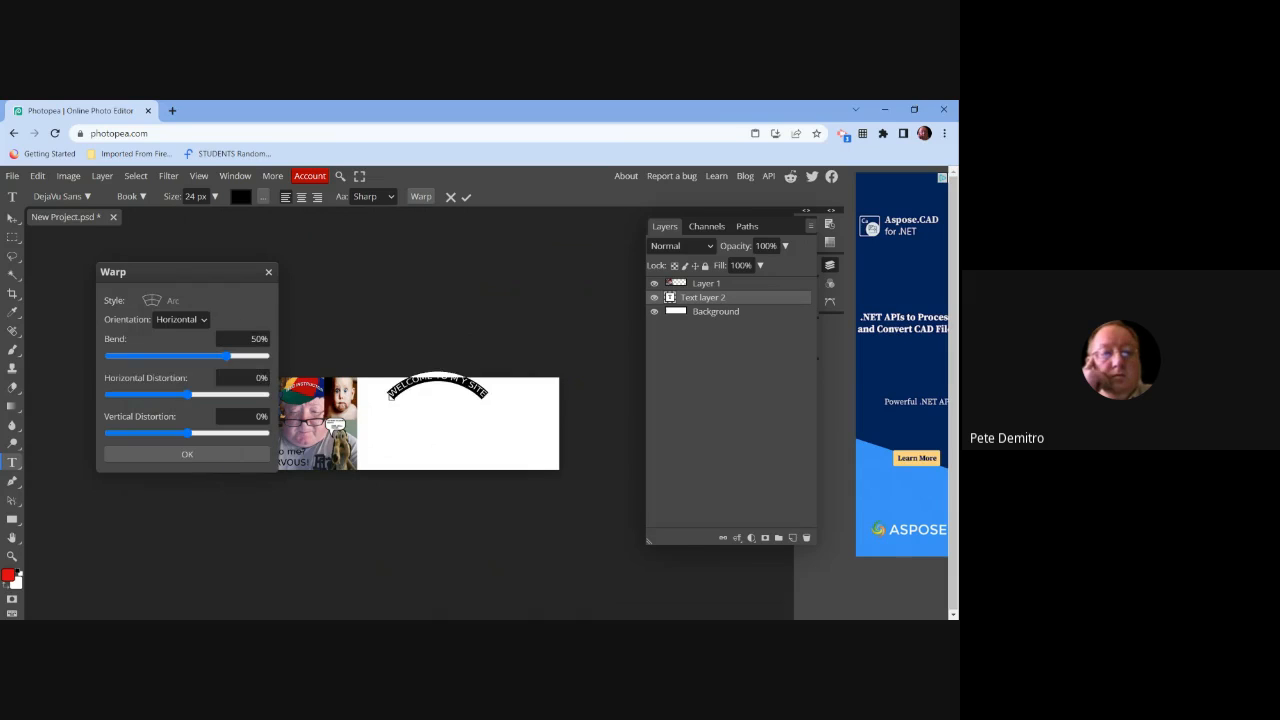
left_click(268, 273)
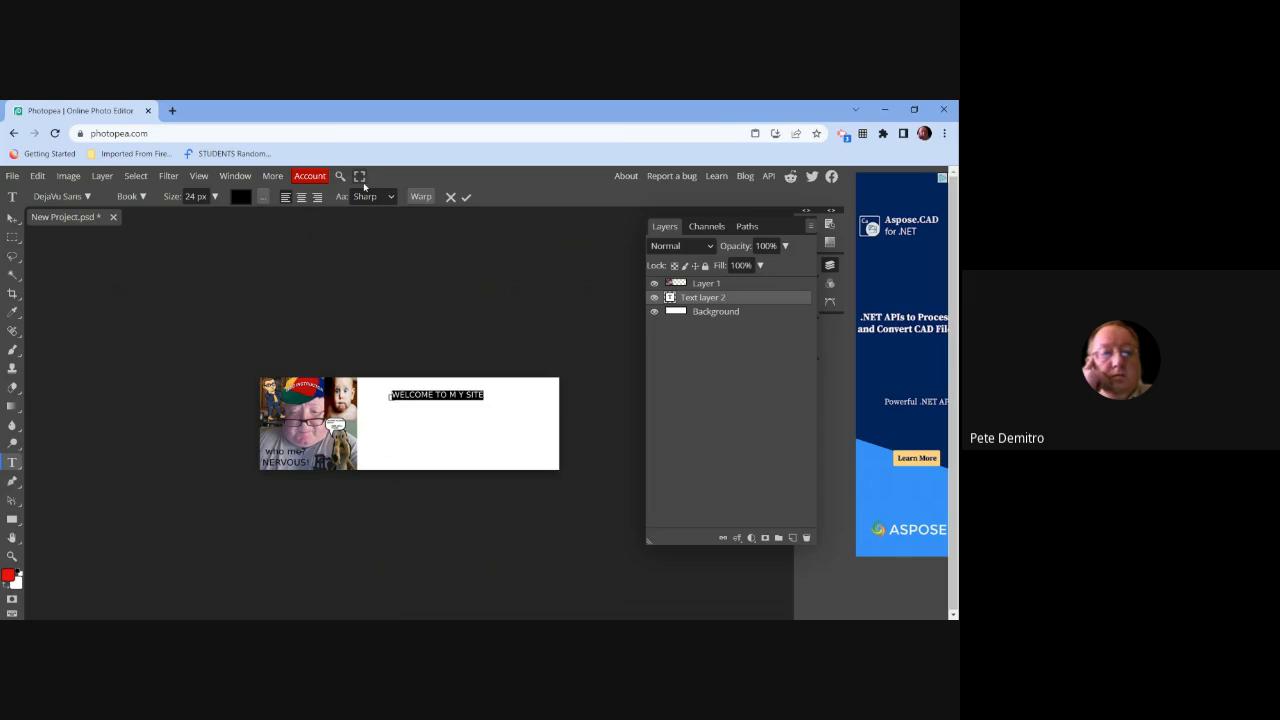
- Warp the welcome text with the horizontal Arc style at 50% bend, and move it slightly down so the arch lies fully inside the banner
left_click(421, 199)
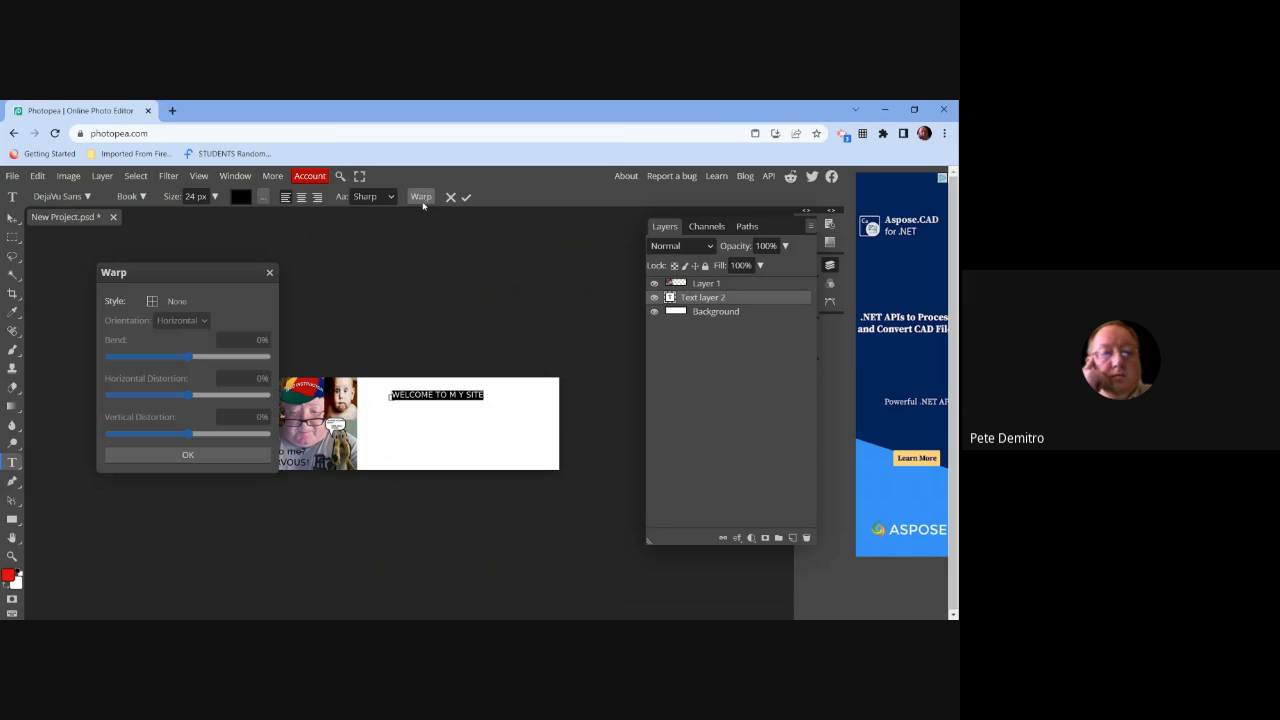
left_click(165, 301)
left_click(170, 318)
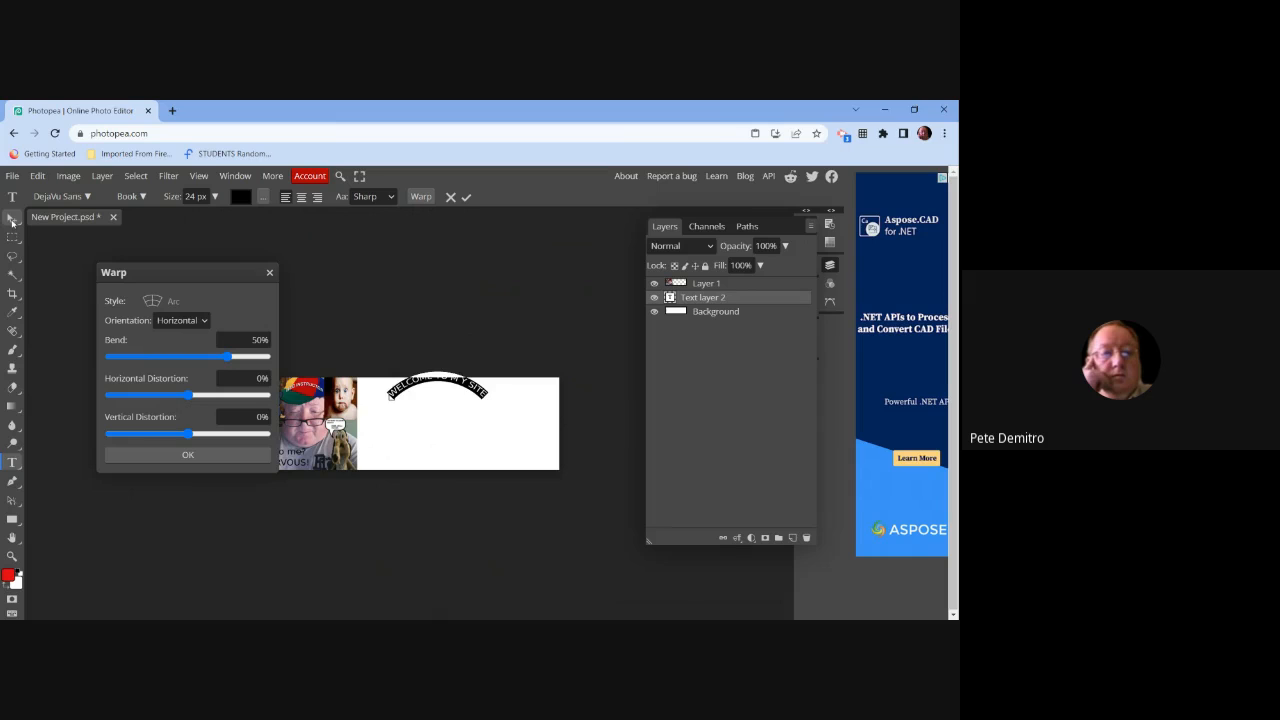
left_click(12, 220)
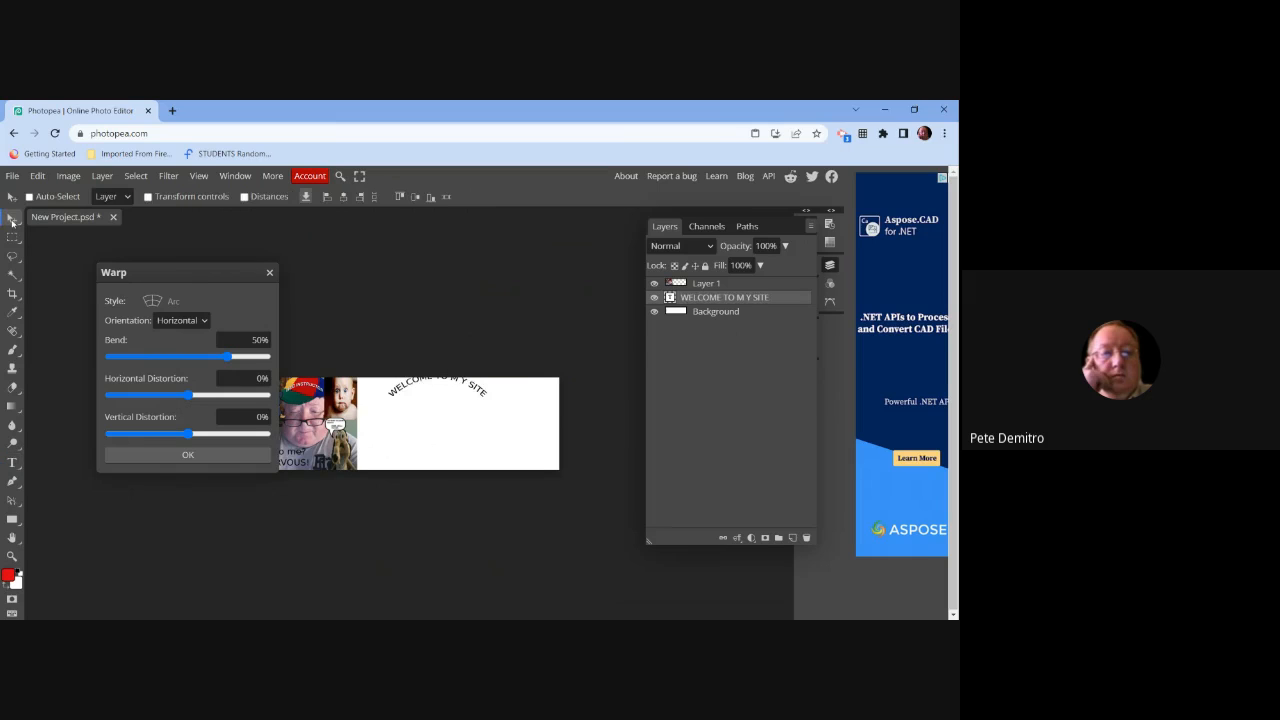
left_click(269, 272)
left_click_drag(408, 392, 414, 407)
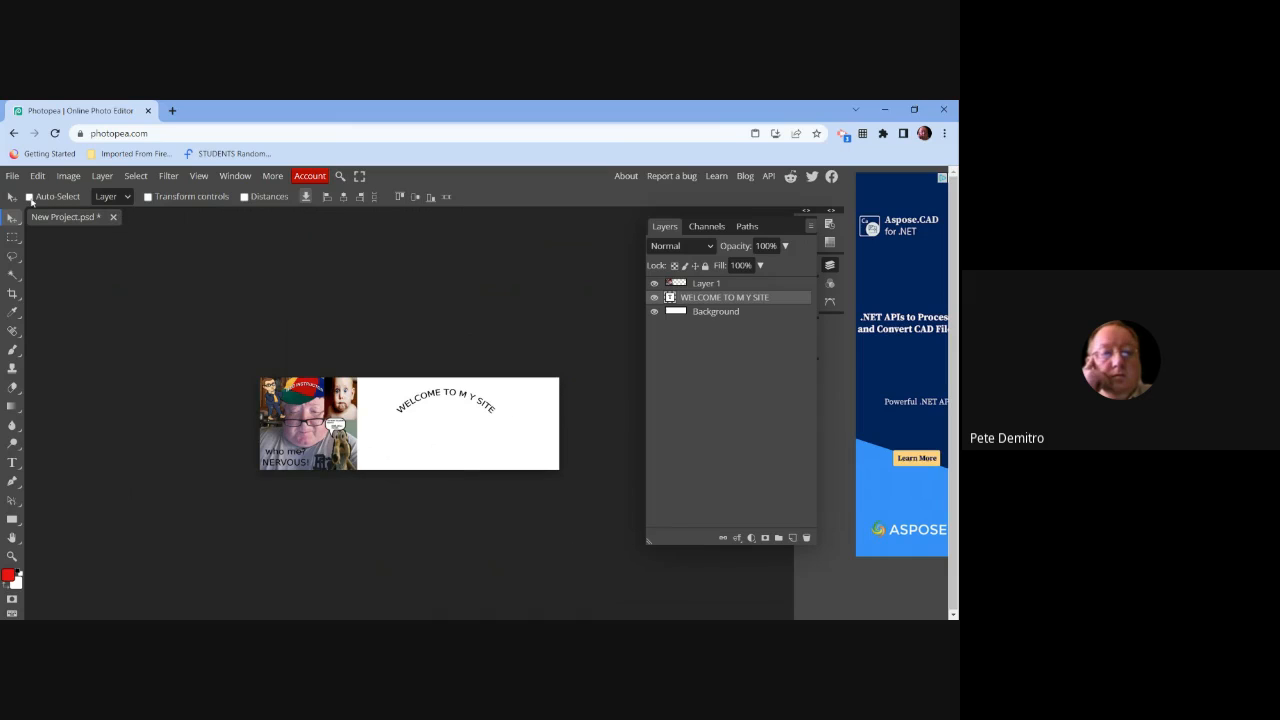
- Set up a JPG export of the banner with the name HEADER01, and close the export settings without saving
left_click(12, 176)
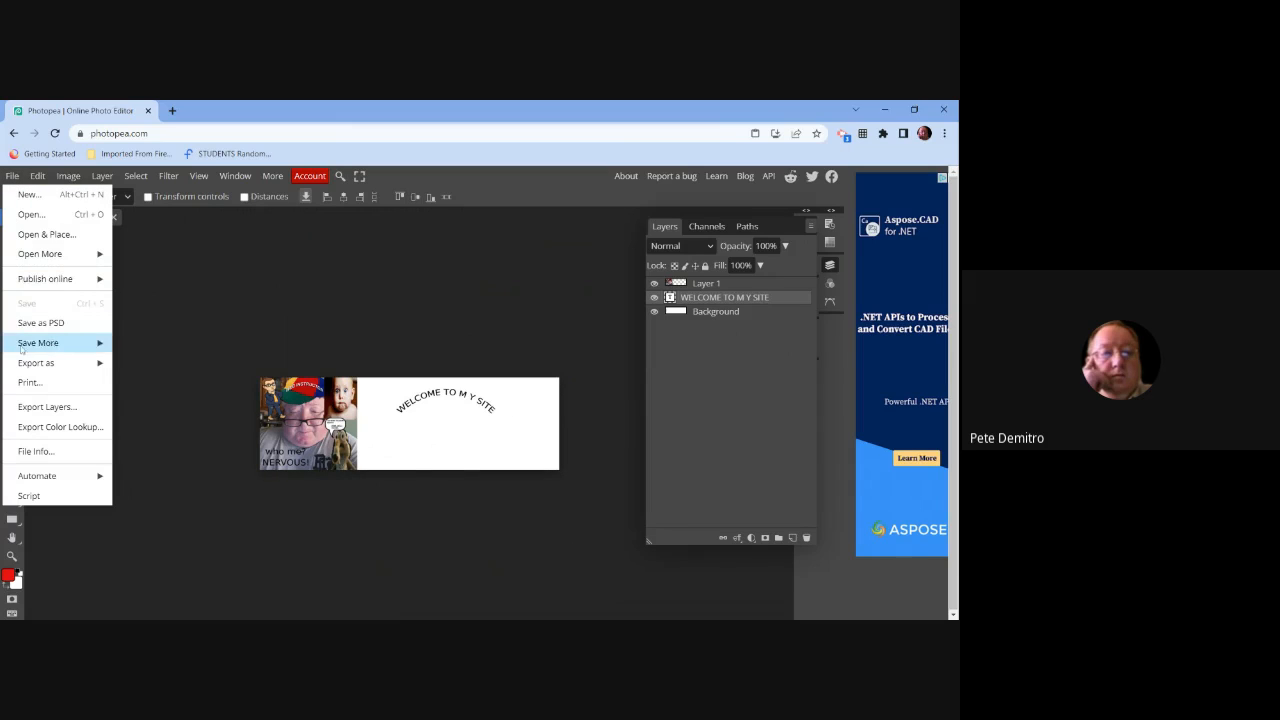
mouse_move(27, 368)
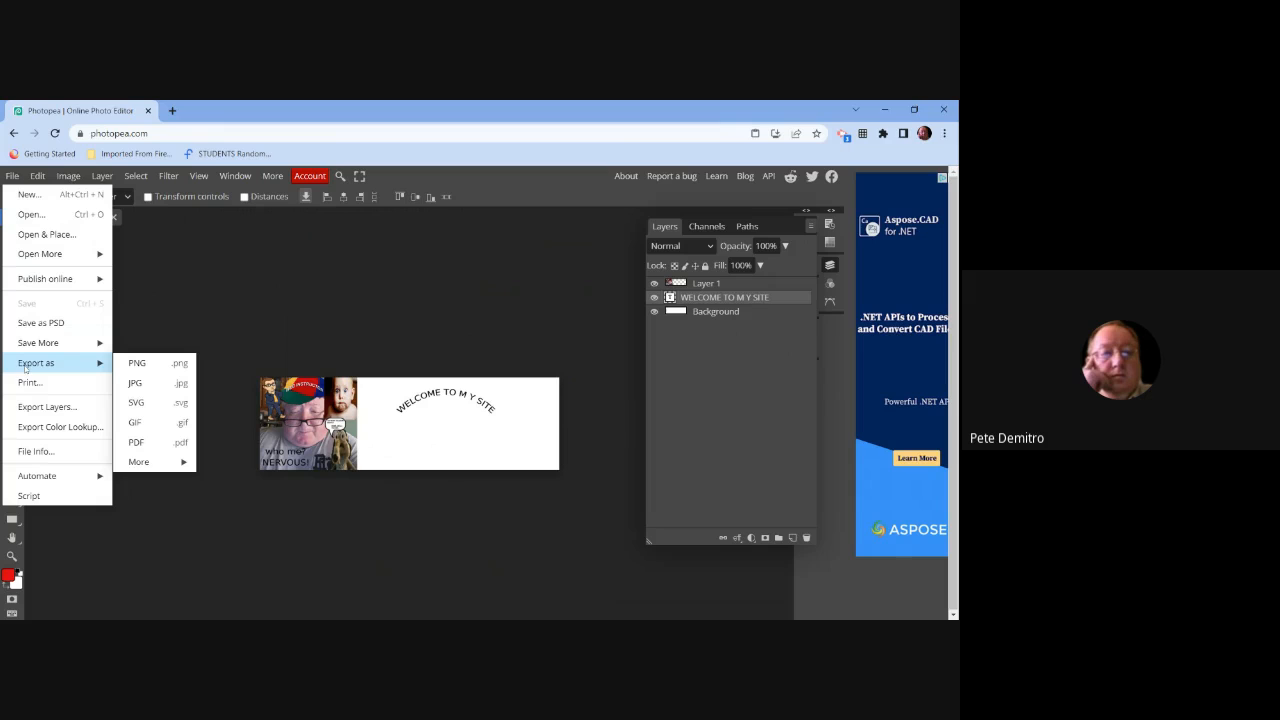
left_click(137, 383)
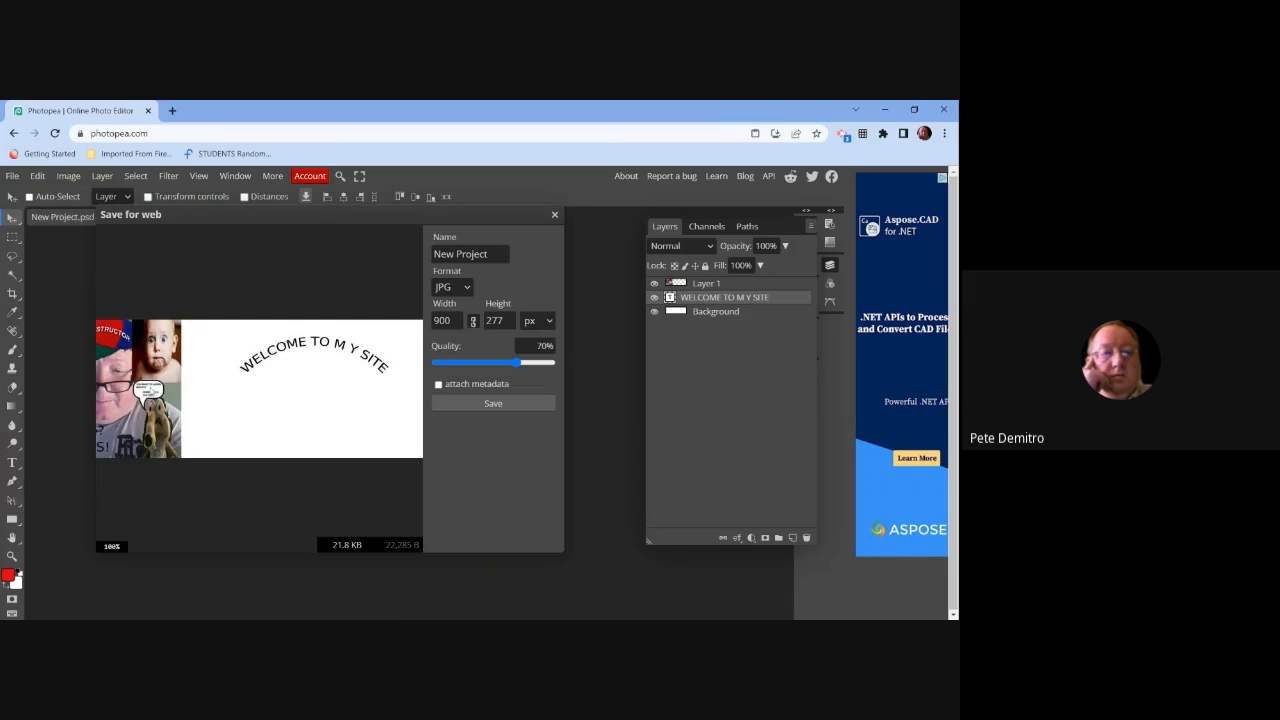
left_click(458, 254)
left_click_drag(489, 254, 429, 258)
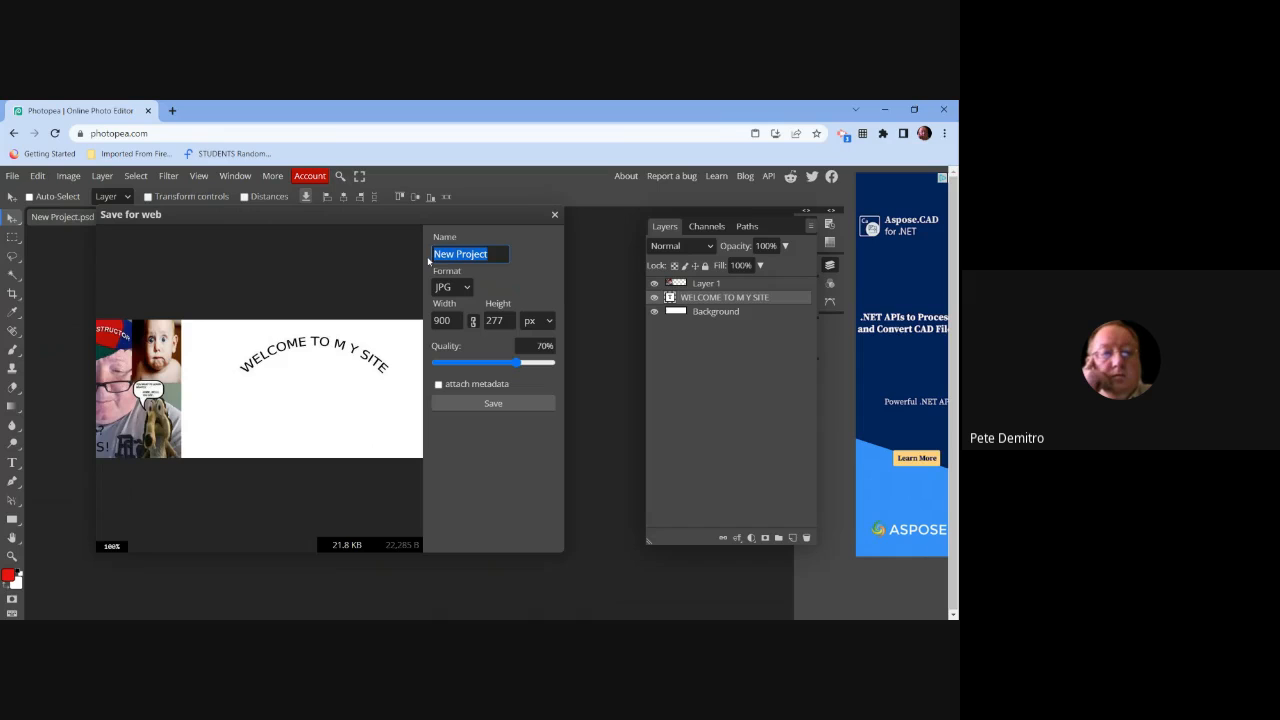
type("HEADER01")
left_click(554, 215)
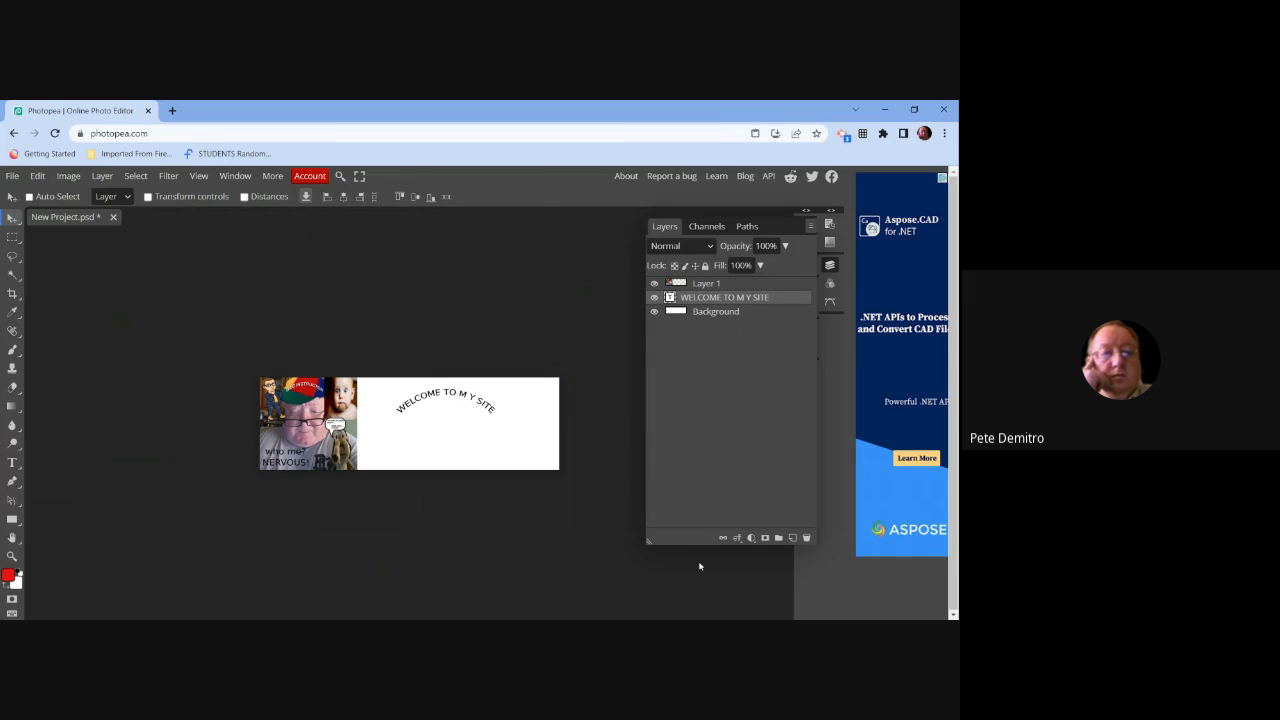